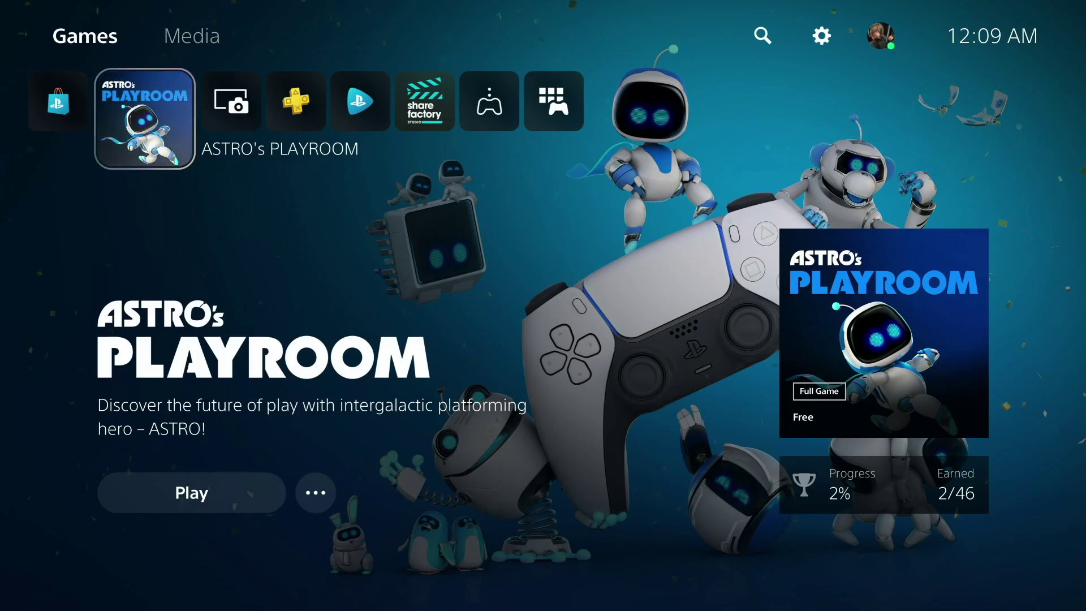
# Open system Settings and enter the Captures options under Captures and Broadcasts.
pyautogui.press('Up')
pyautogui.press('Right')
pyautogui.press('Right')
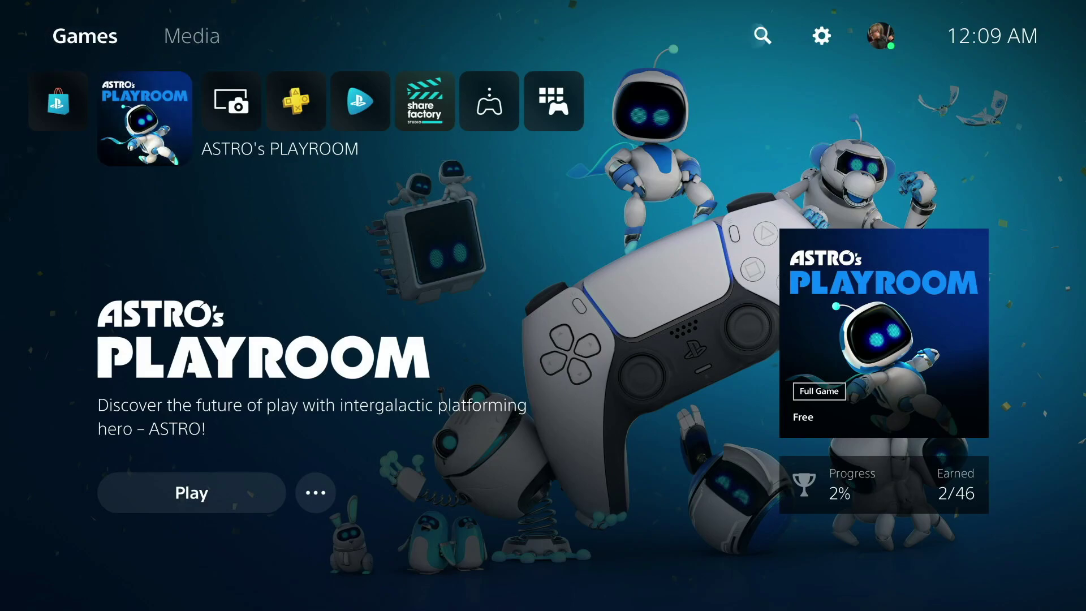
pyautogui.press('Right')
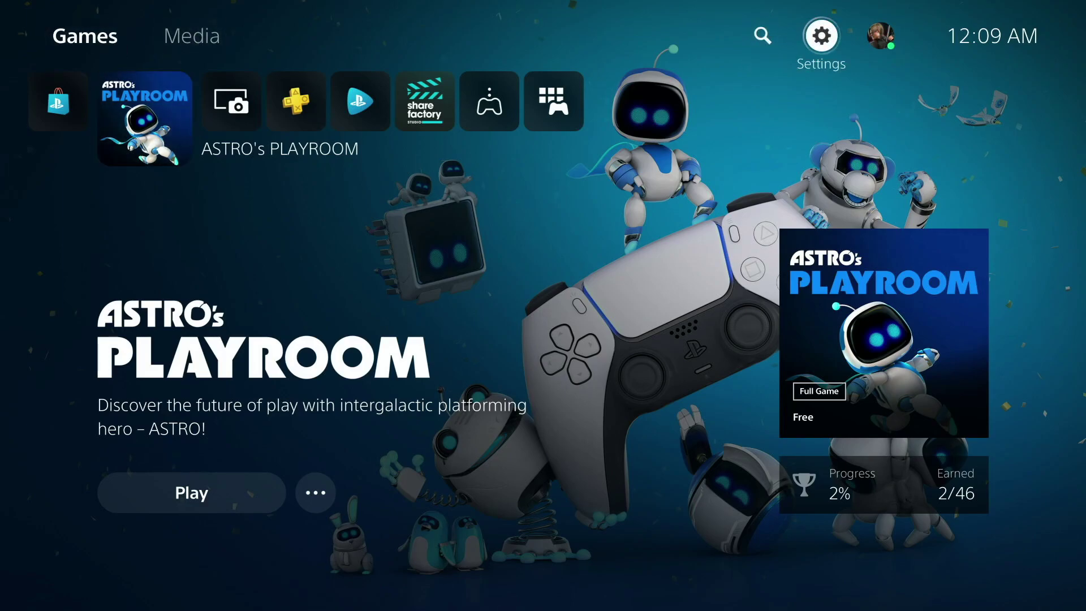
pyautogui.press('Return')
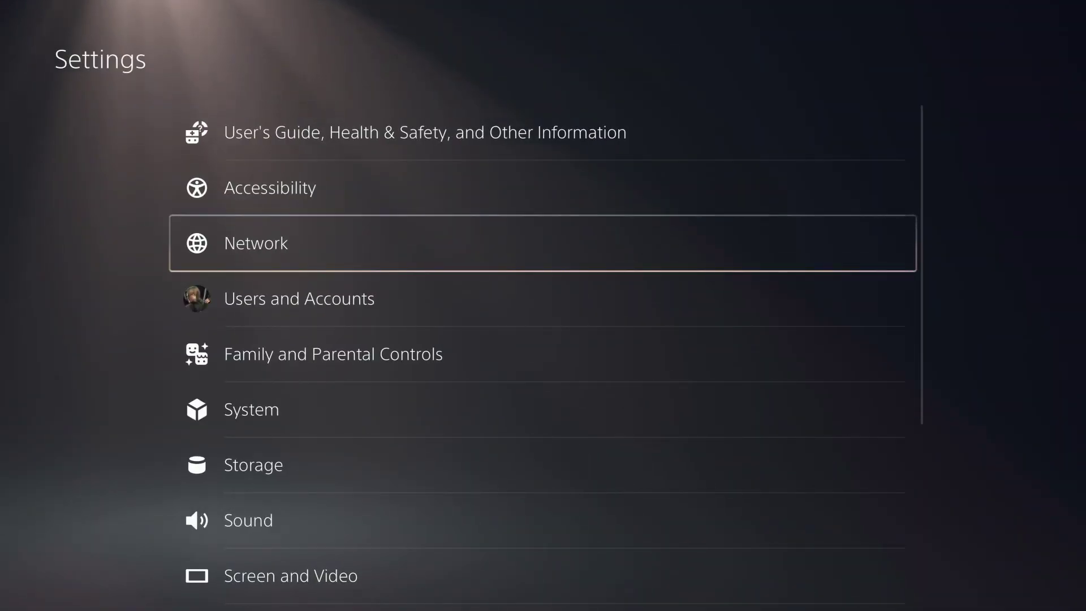
pyautogui.press('Down')
pyautogui.press('Down')
pyautogui.press('Down')
pyautogui.press('Down')
pyautogui.press('Down')
pyautogui.press('Down')
pyautogui.press('Down')
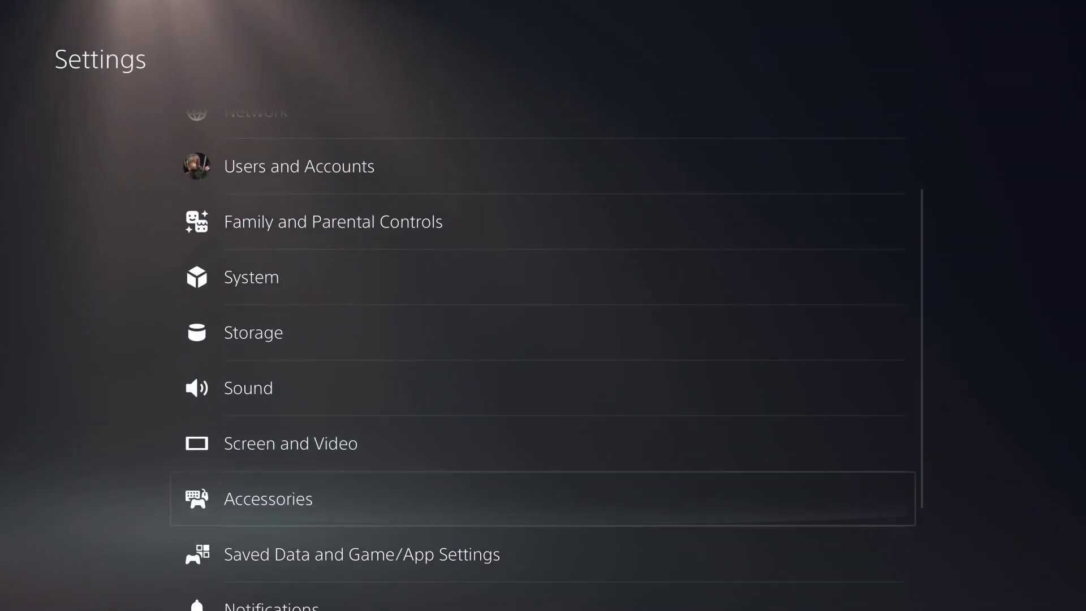
pyautogui.press('Down')
pyautogui.press('Down')
pyautogui.press('Down')
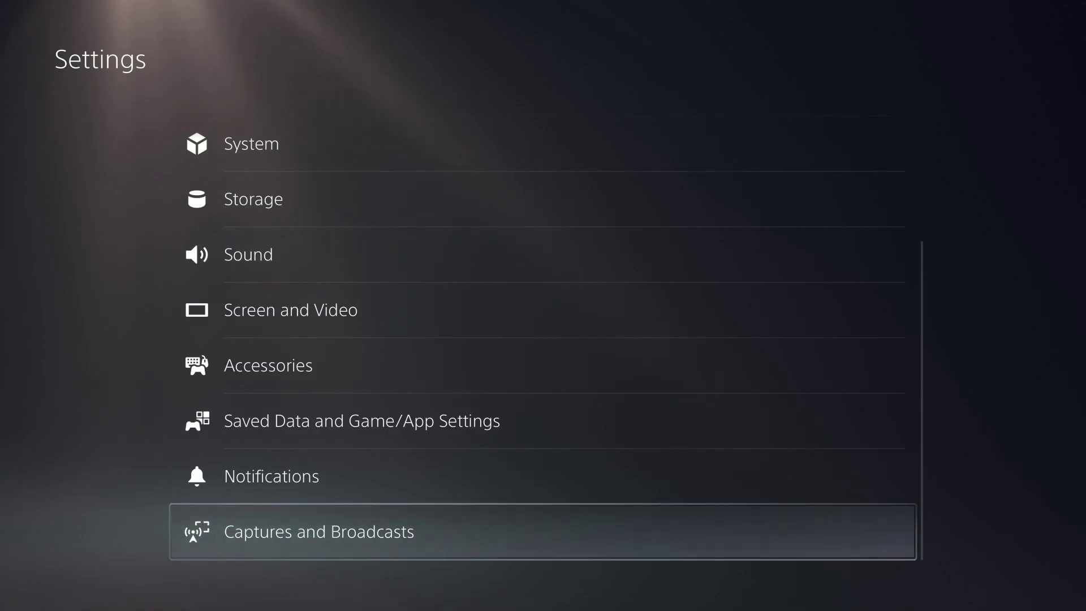
pyautogui.press('Return')
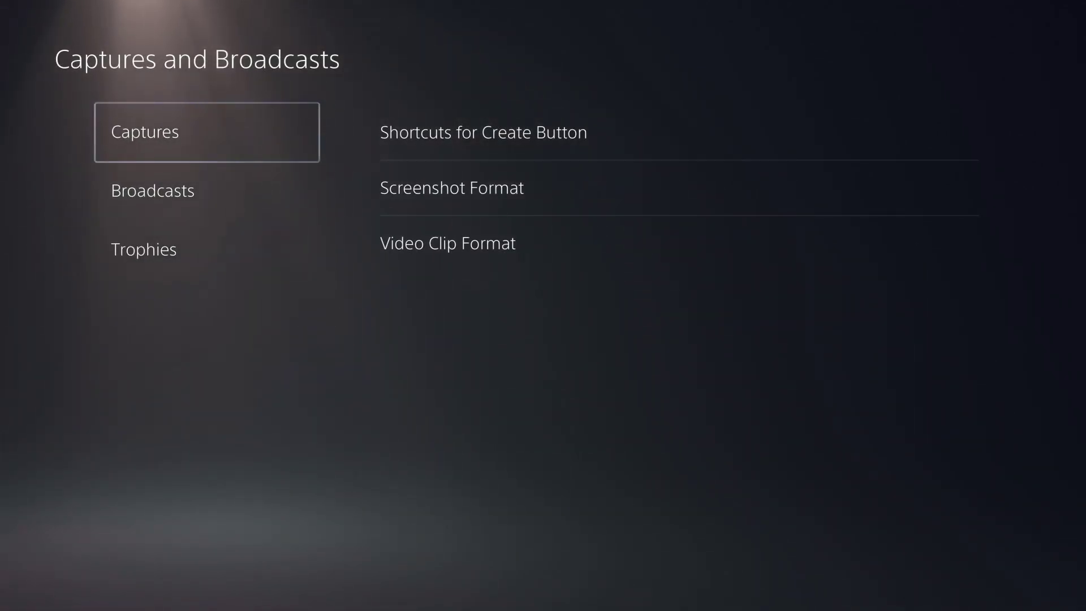
pyautogui.press('Right')
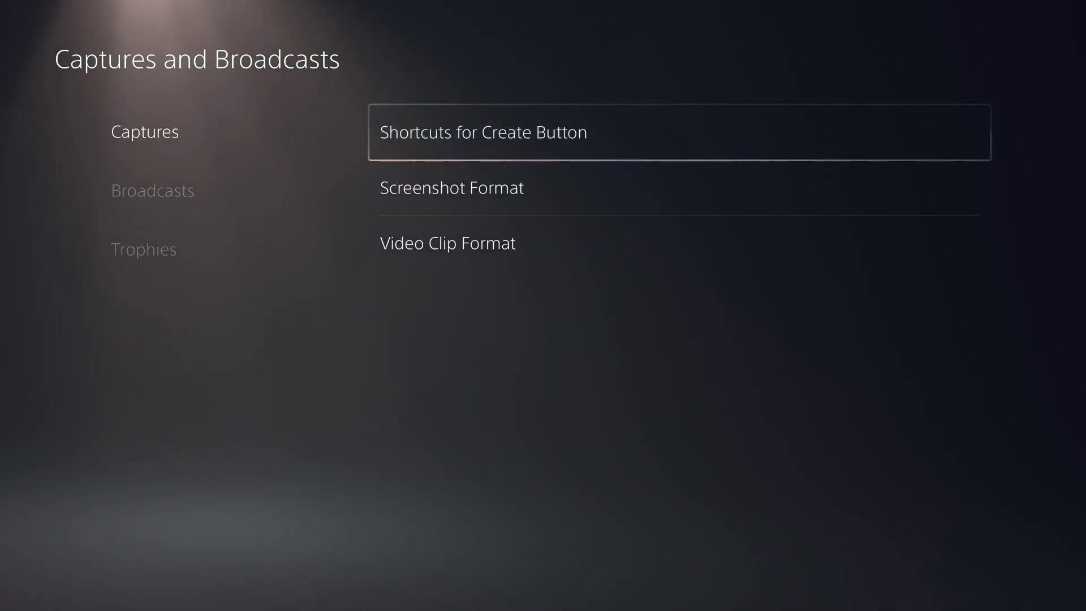
pyautogui.press('Return')
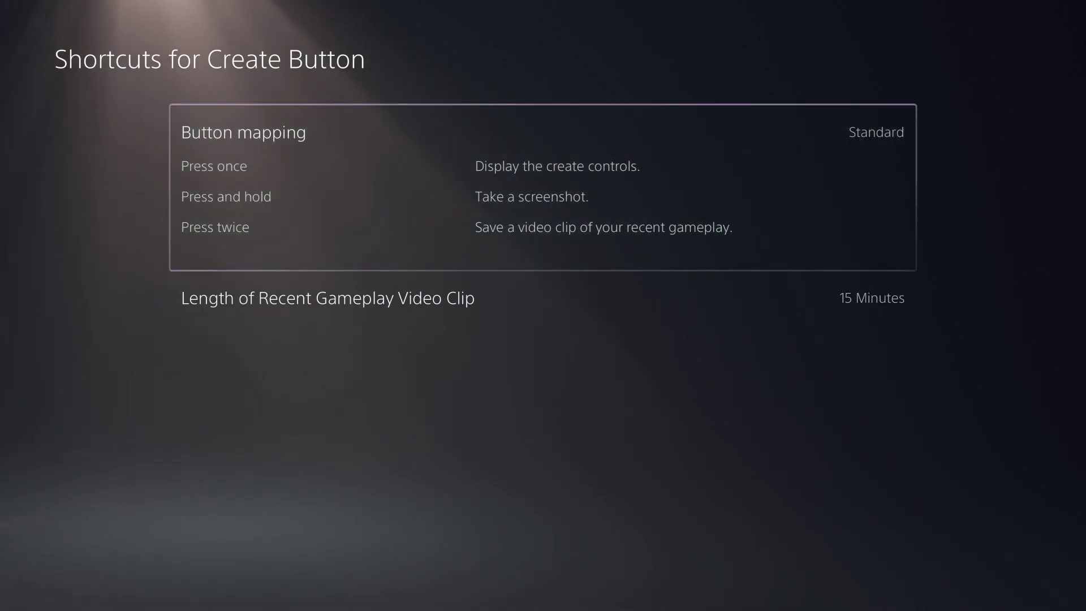
pyautogui.press('Down')
pyautogui.press('Return')
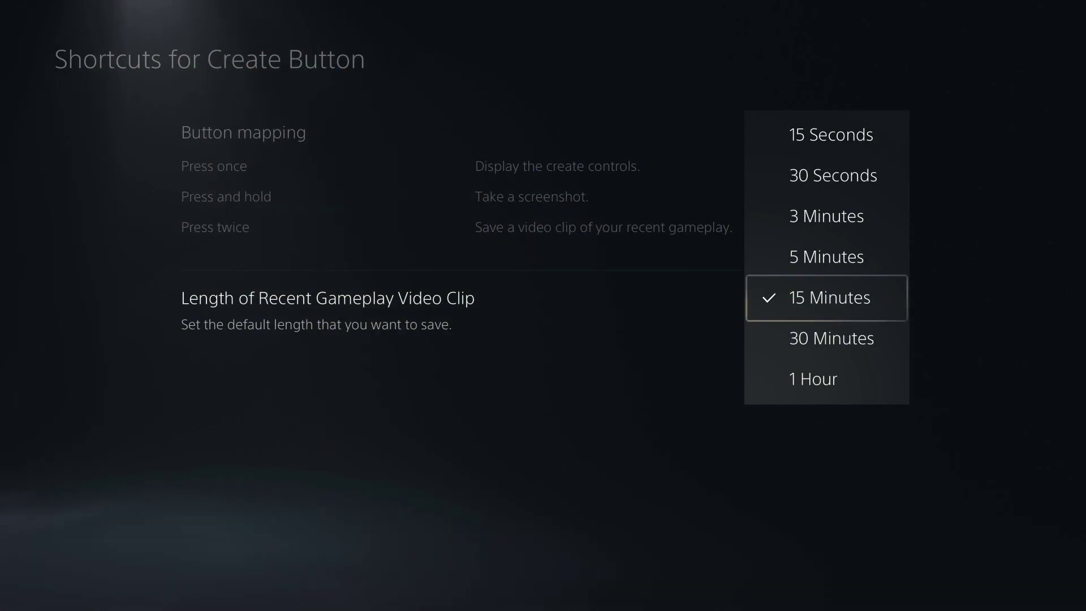
pyautogui.press('Return')
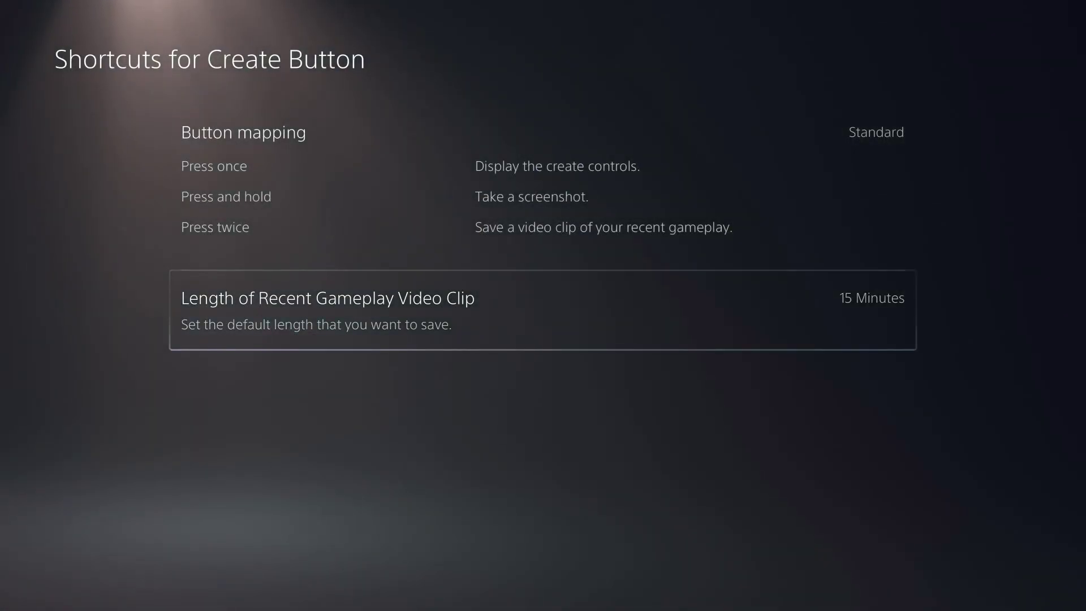
pyautogui.press('Escape')
# Keep broadcast video quality at 1920 × 1080, 60 fps, then exit Settings to home.
pyautogui.press('Left')
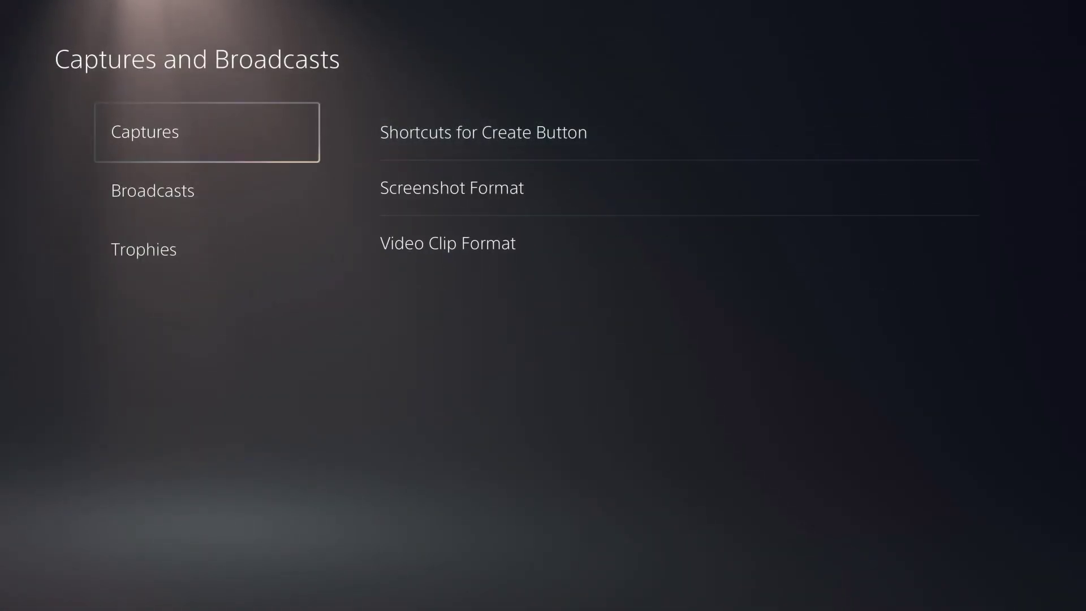
pyautogui.press('Down')
pyautogui.press('Right')
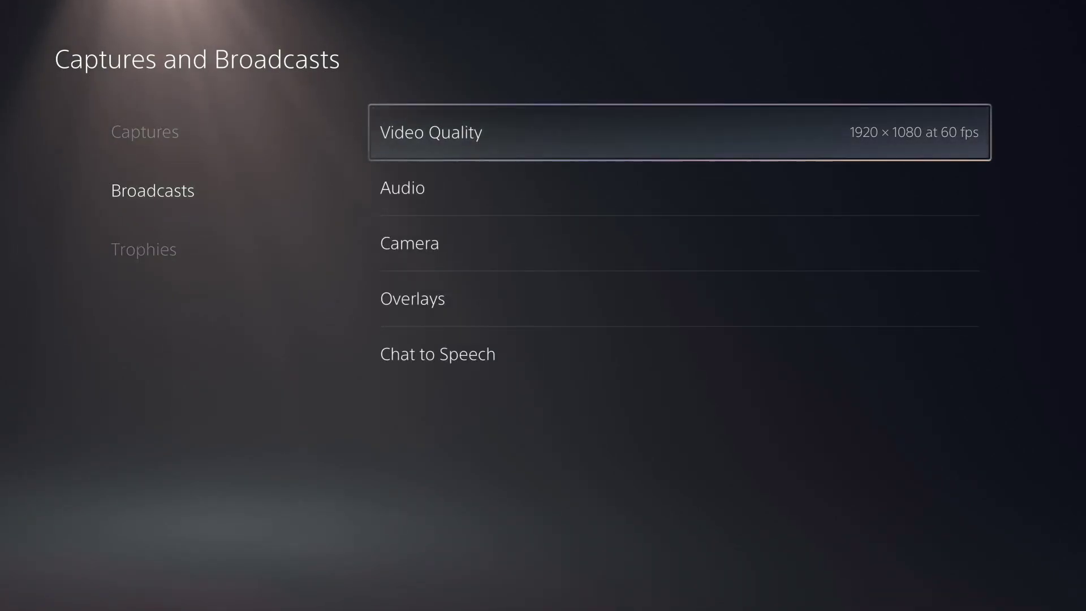
pyautogui.press('Return')
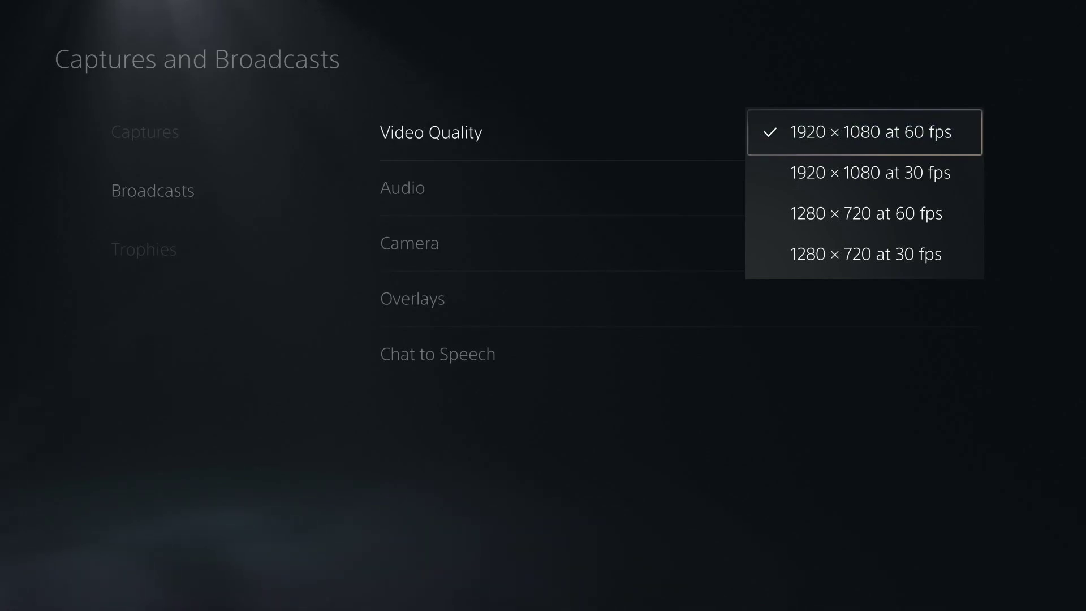
pyautogui.press('Return')
pyautogui.press('Left')
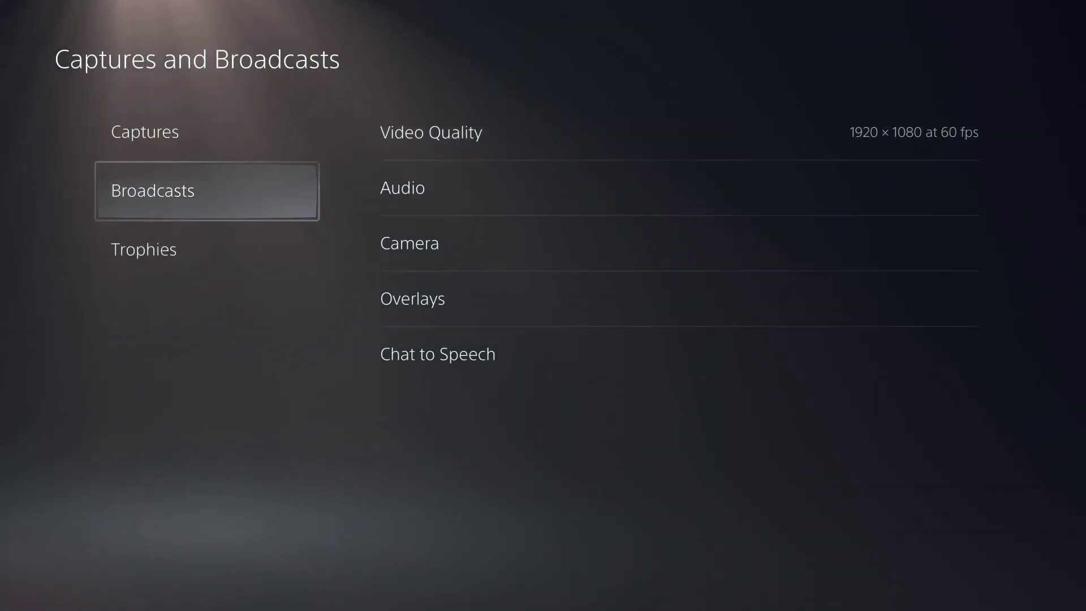
pyautogui.press('Escape')
pyautogui.press('Escape')
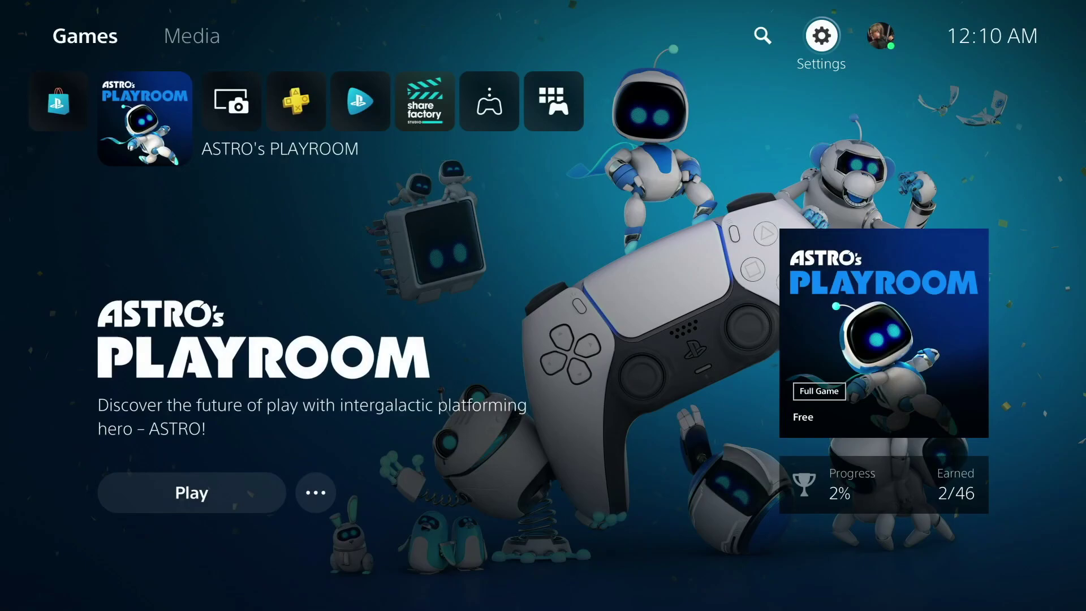
# Launch ASTRO's PLAYROOM, then briefly open and close its pause menu.
pyautogui.press('Left')
pyautogui.press('Left')
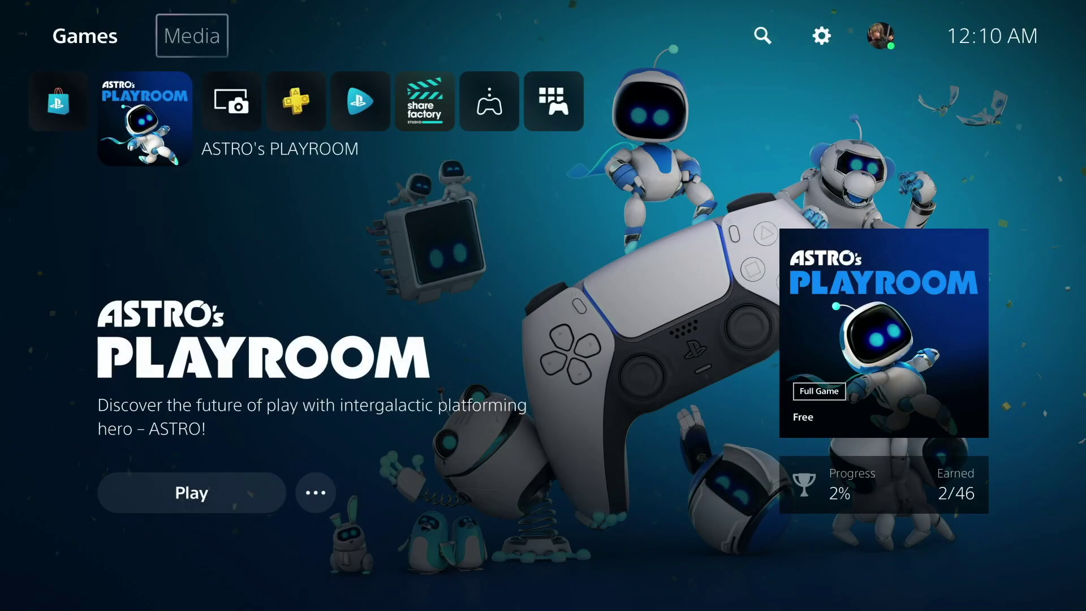
pyautogui.press('Left')
pyautogui.press('Down')
pyautogui.press('Return')
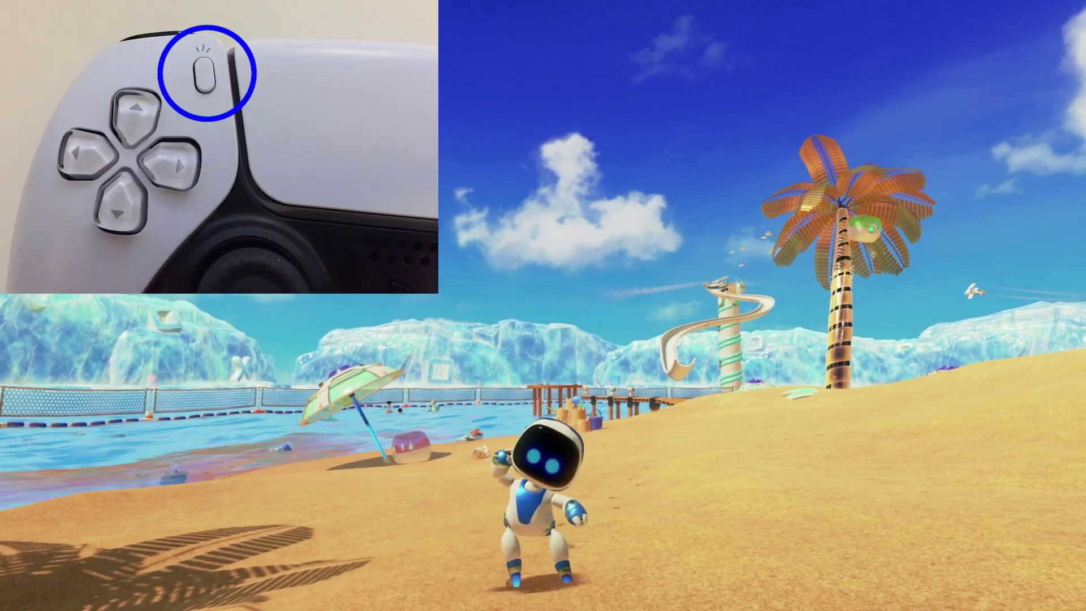
pyautogui.press('Escape')
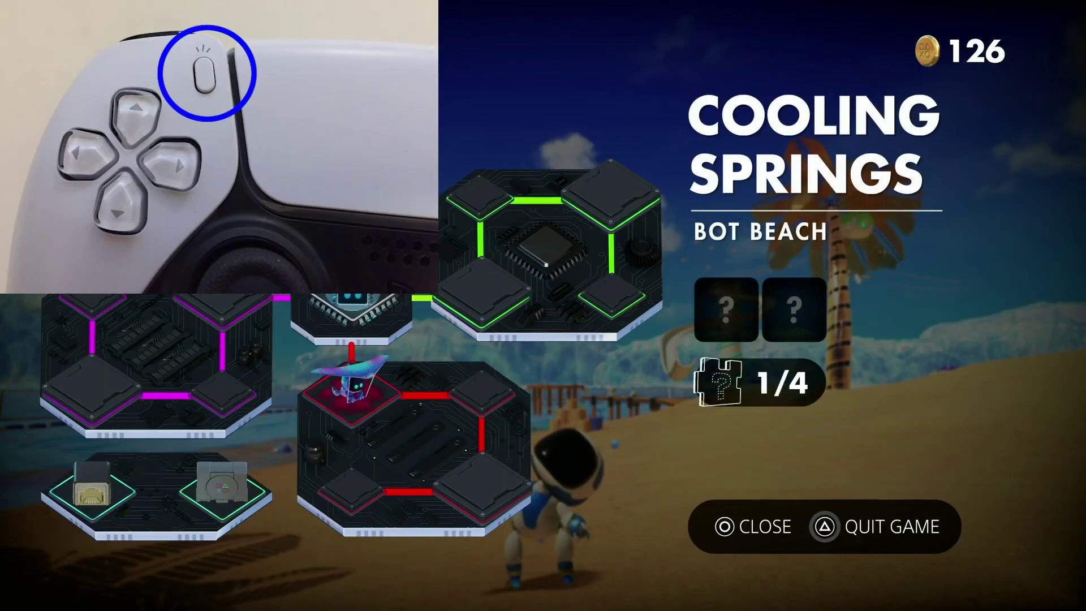
pyautogui.press('Escape')
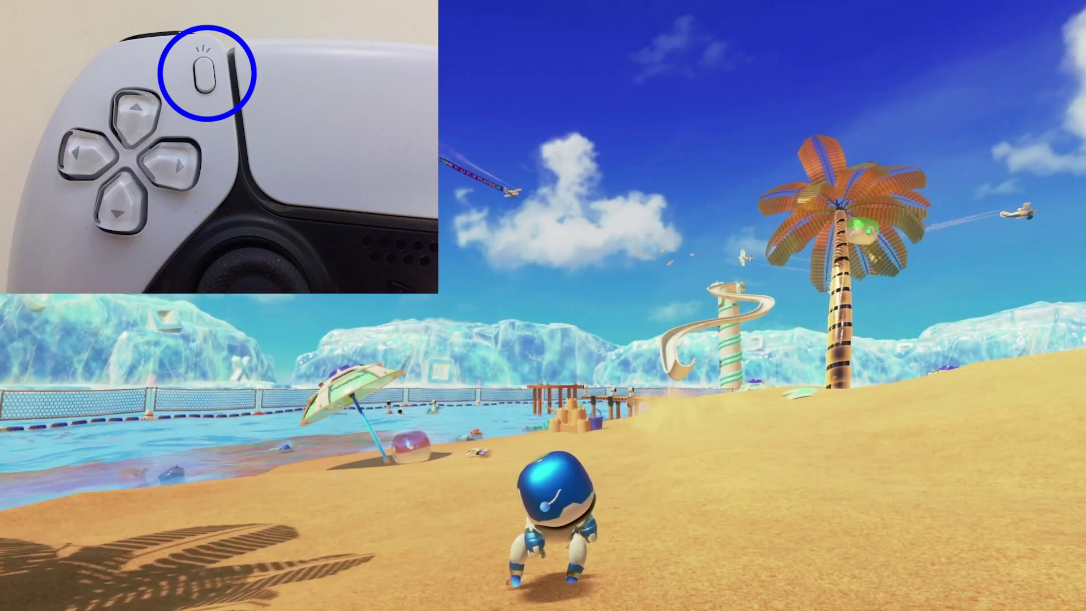
# Start a new gameplay recording and run Astro to smash the float ring.
pyautogui.press('F1')
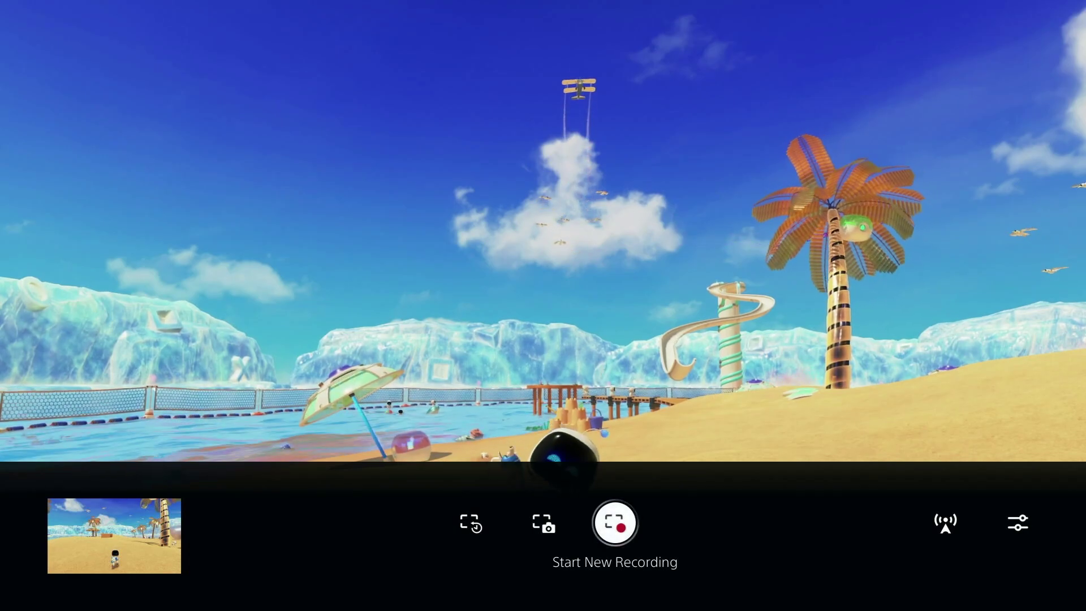
pyautogui.press('Return')
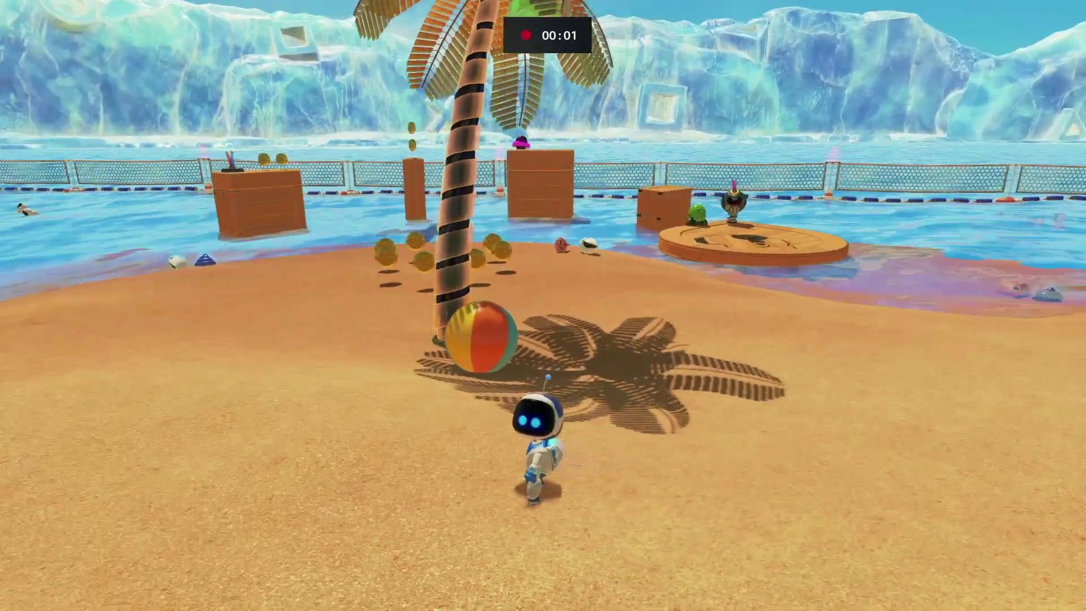
pyautogui.press('Up')
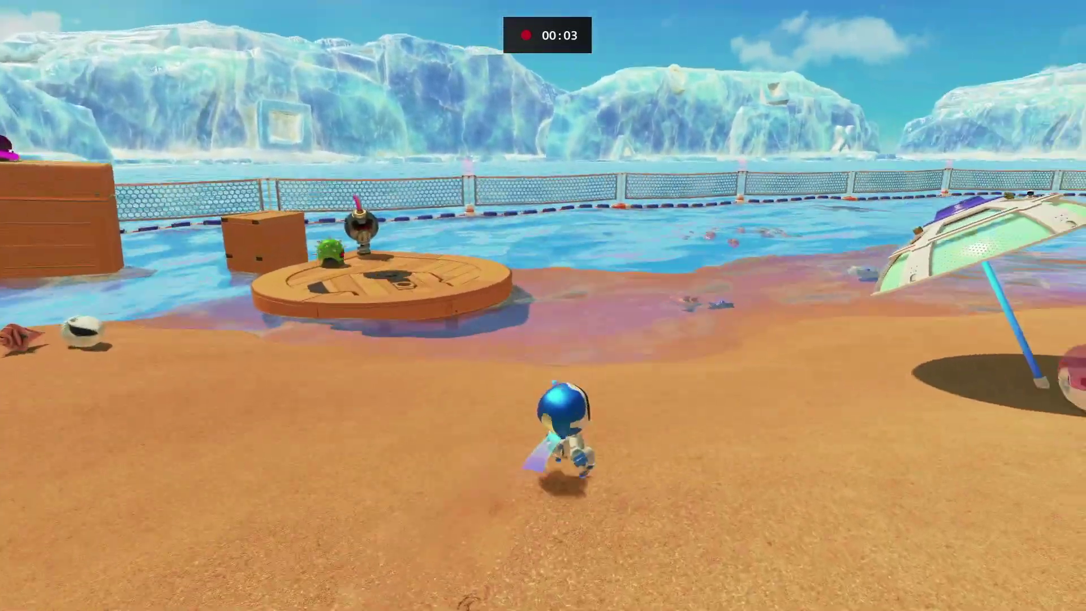
pyautogui.press('Right')
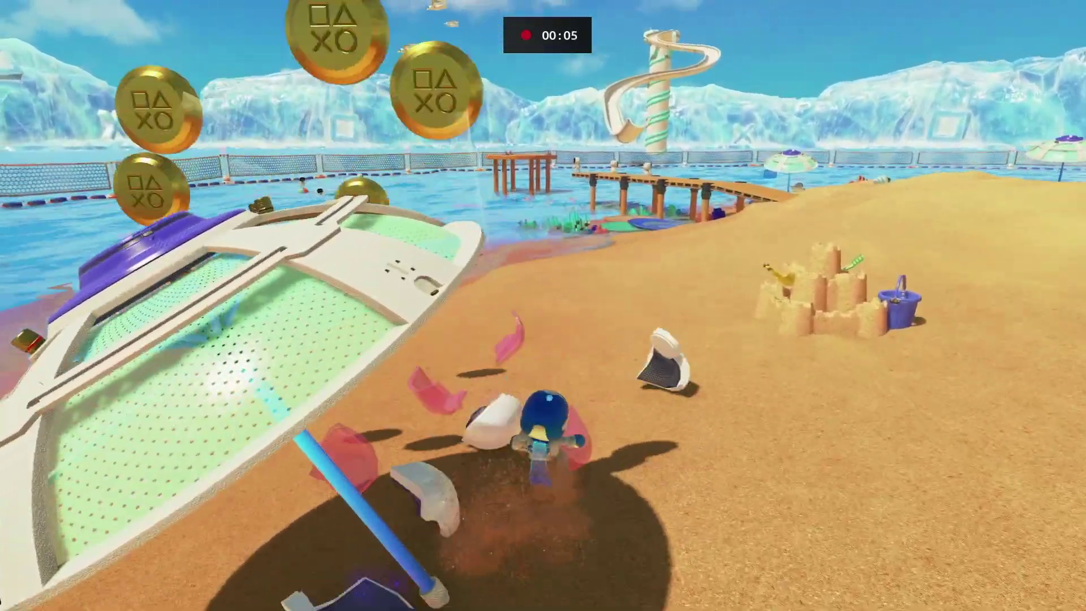
# Run Astro along the beach collecting coins, then bring up the Stop Recording bar.
pyautogui.press('Down')
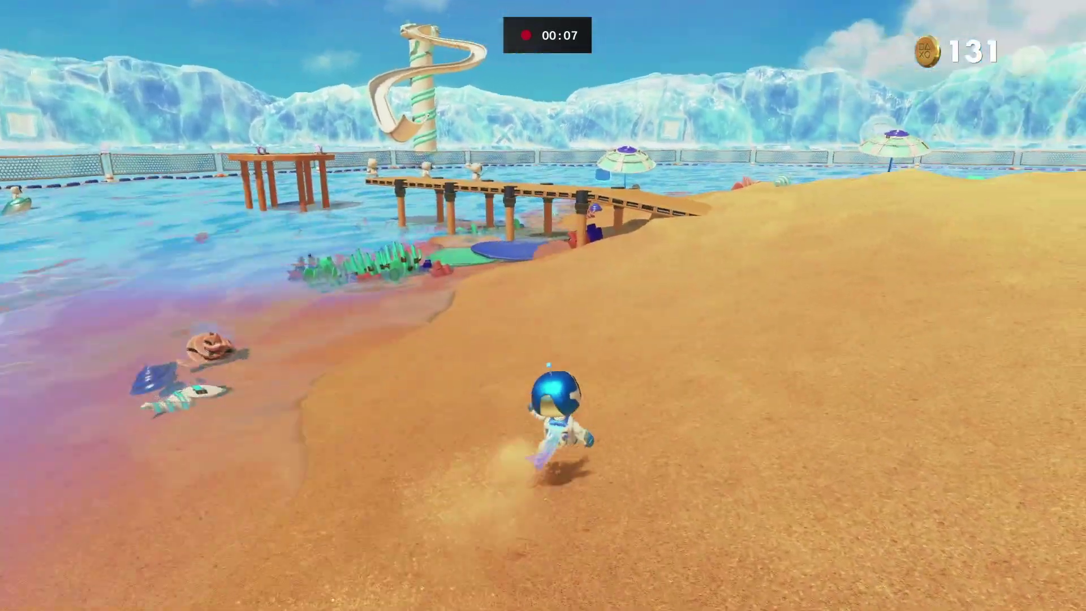
pyautogui.press('Up')
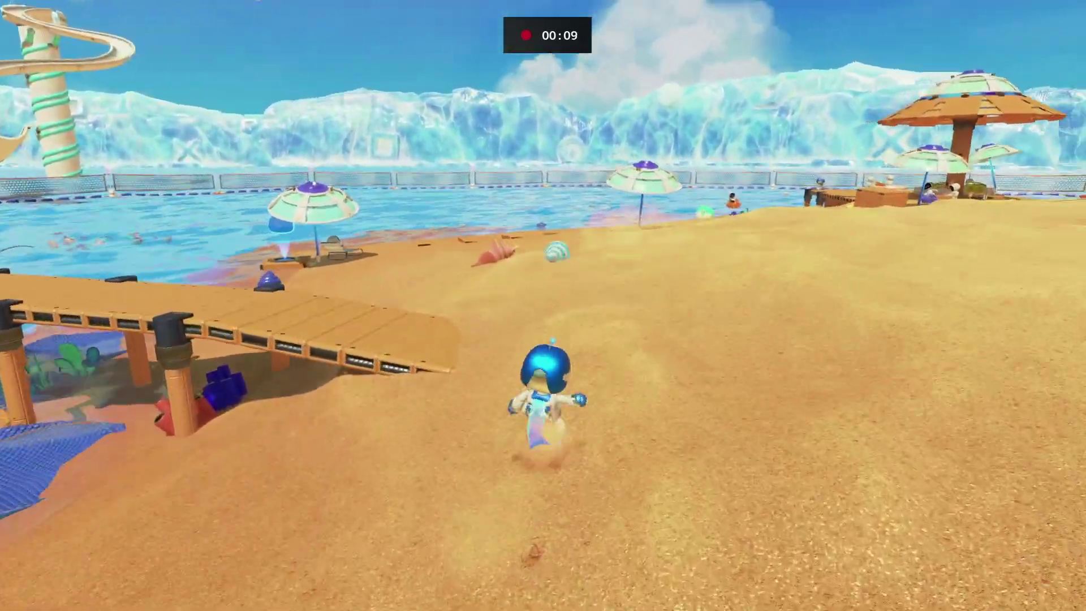
pyautogui.press('Right')
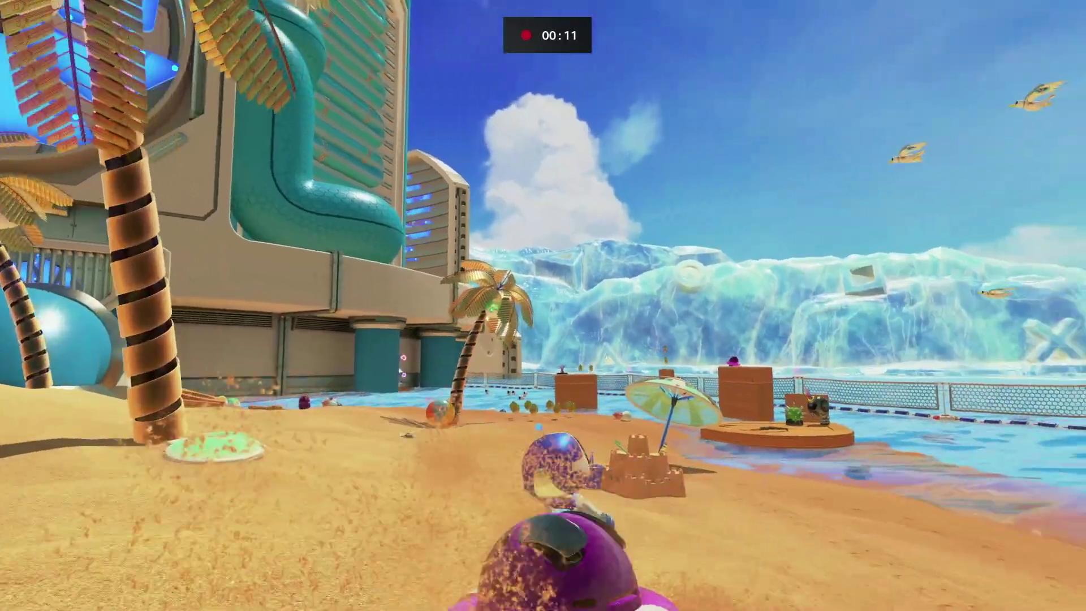
pyautogui.press('Up')
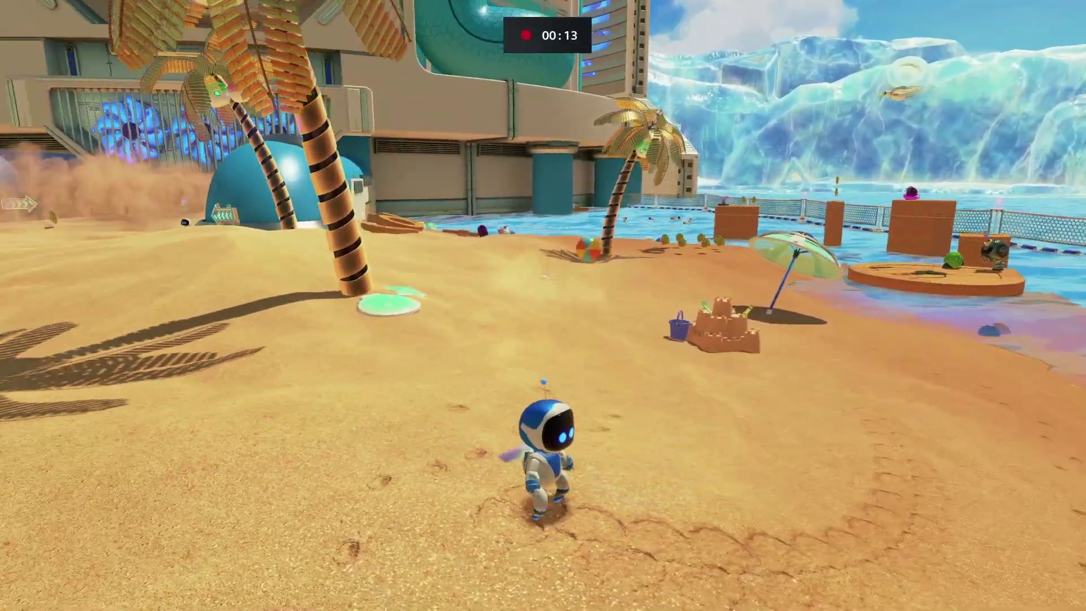
pyautogui.press('Left')
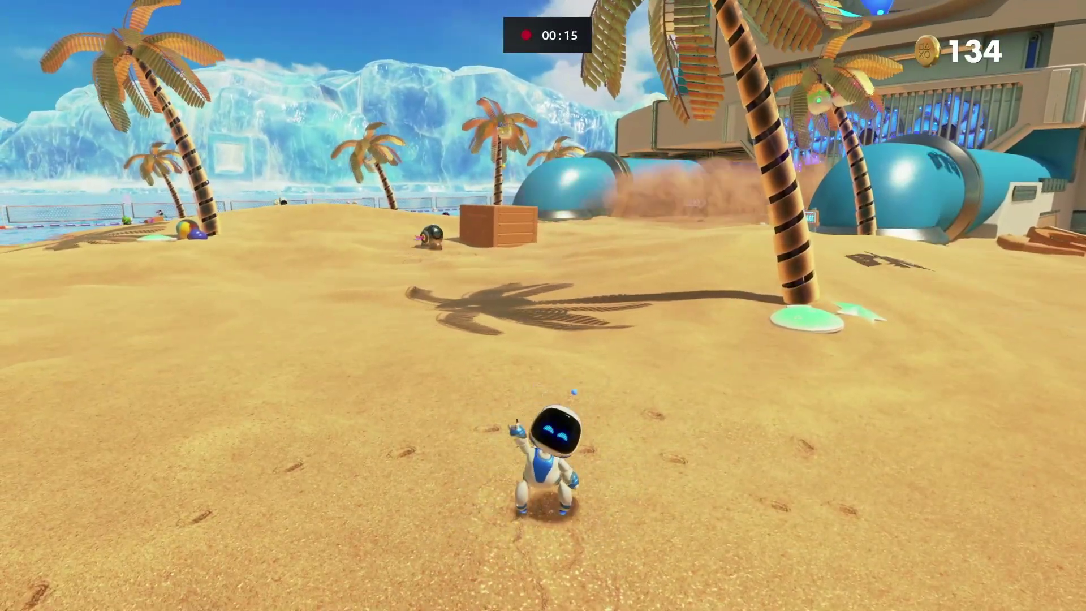
pyautogui.press('Escape')
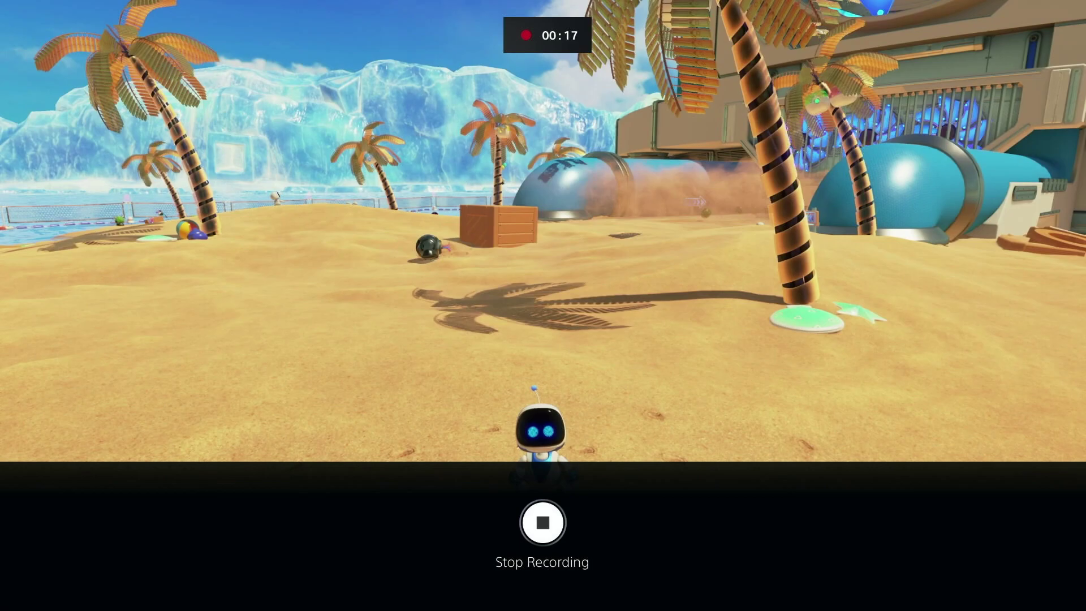
# Stop recording to keep the 00:17 clip, then screenshot the beach scene.
pyautogui.press('Return')
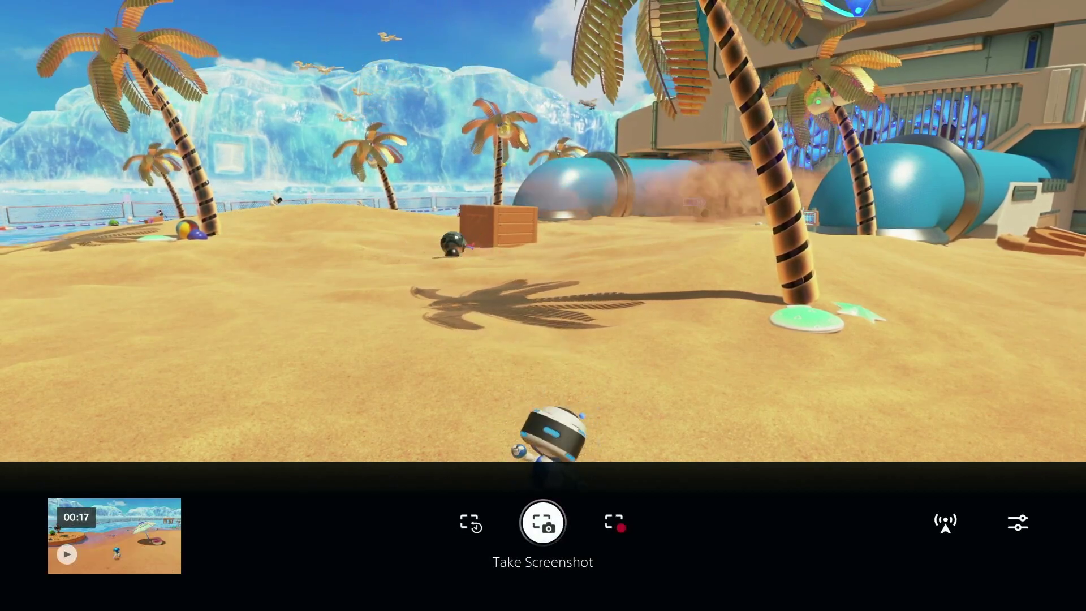
pyautogui.press('Return')
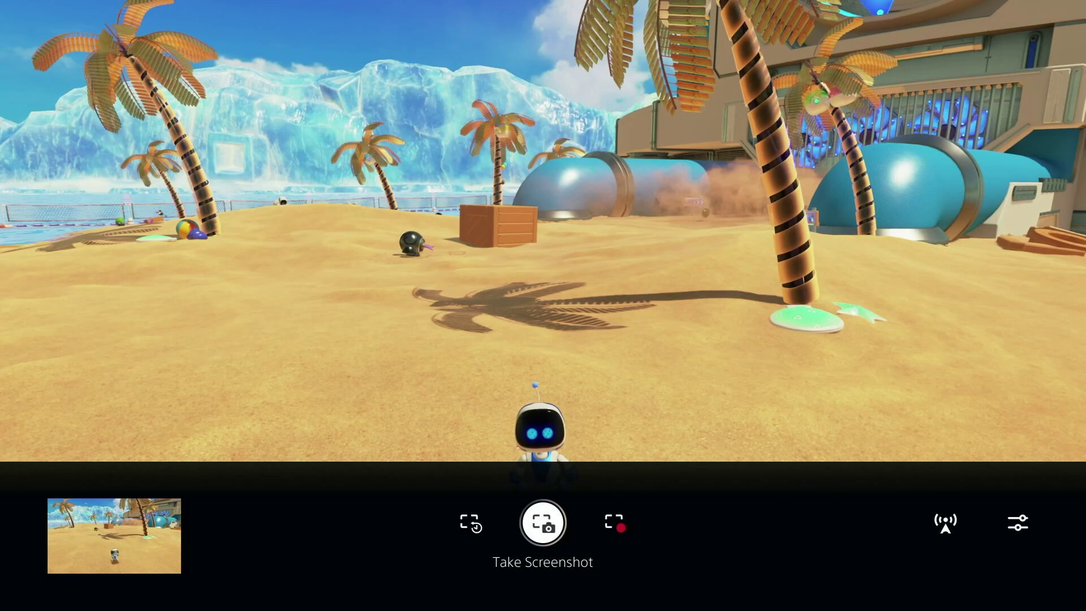
# Browse Save Recent Gameplay's short clip lengths, then choose Save Full Video.
pyautogui.press('Left')
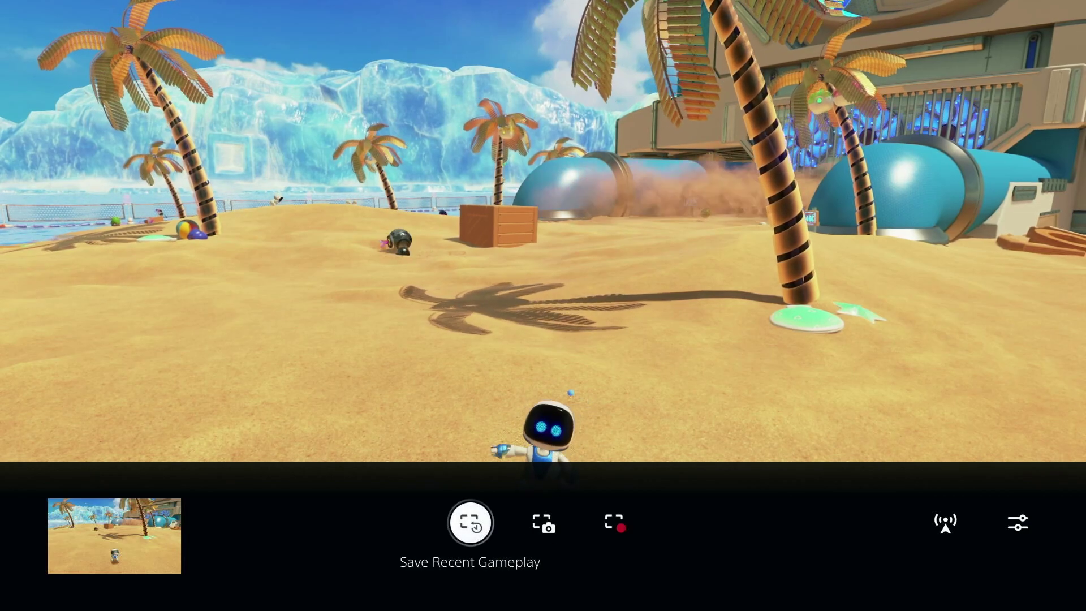
pyautogui.press('Return')
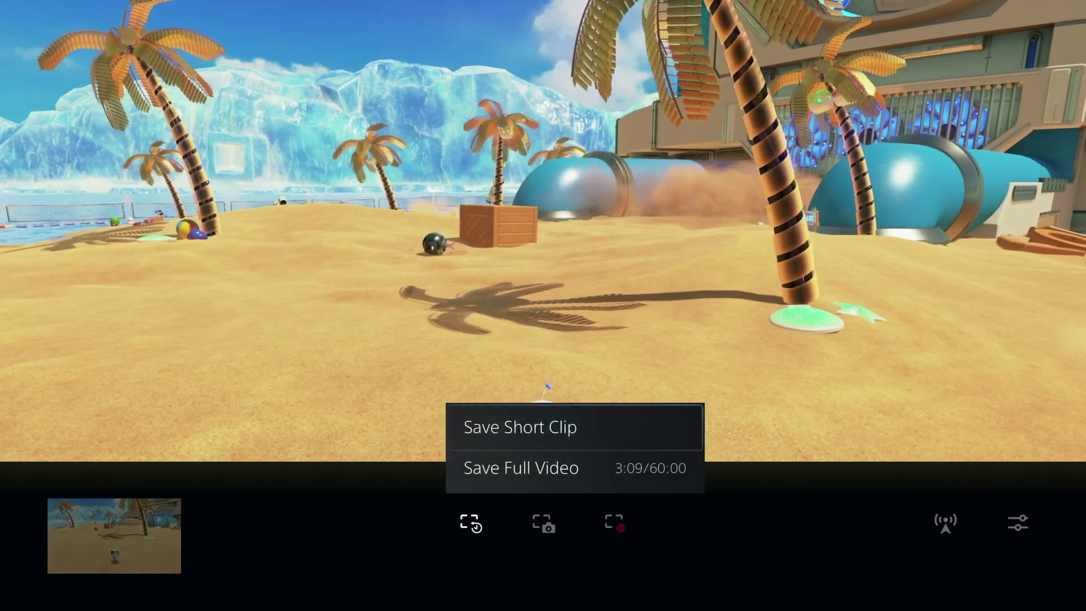
pyautogui.press('Down')
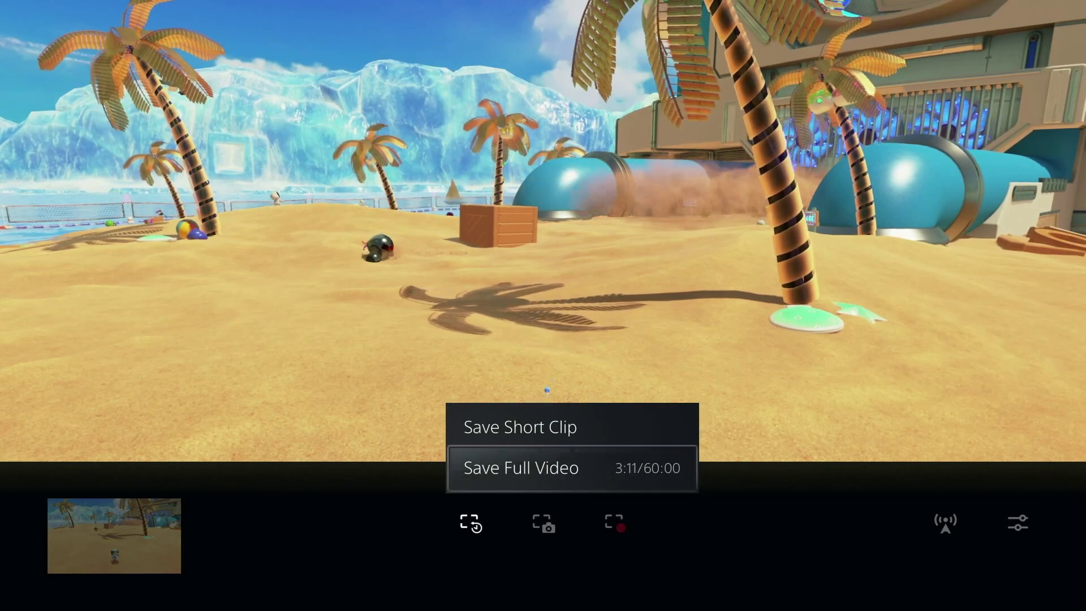
pyautogui.press('Up')
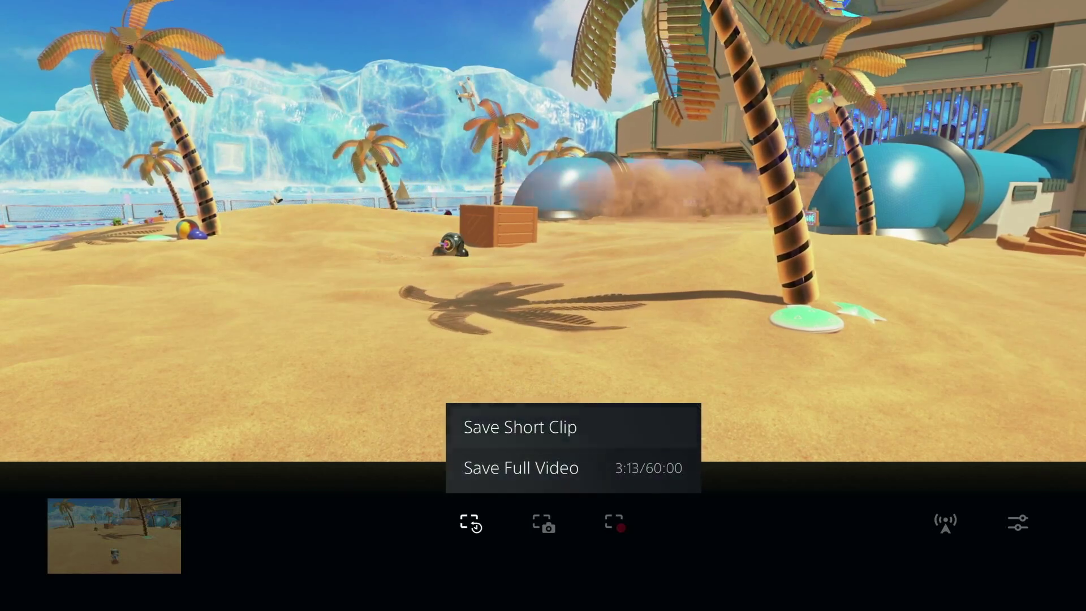
pyautogui.press('Return')
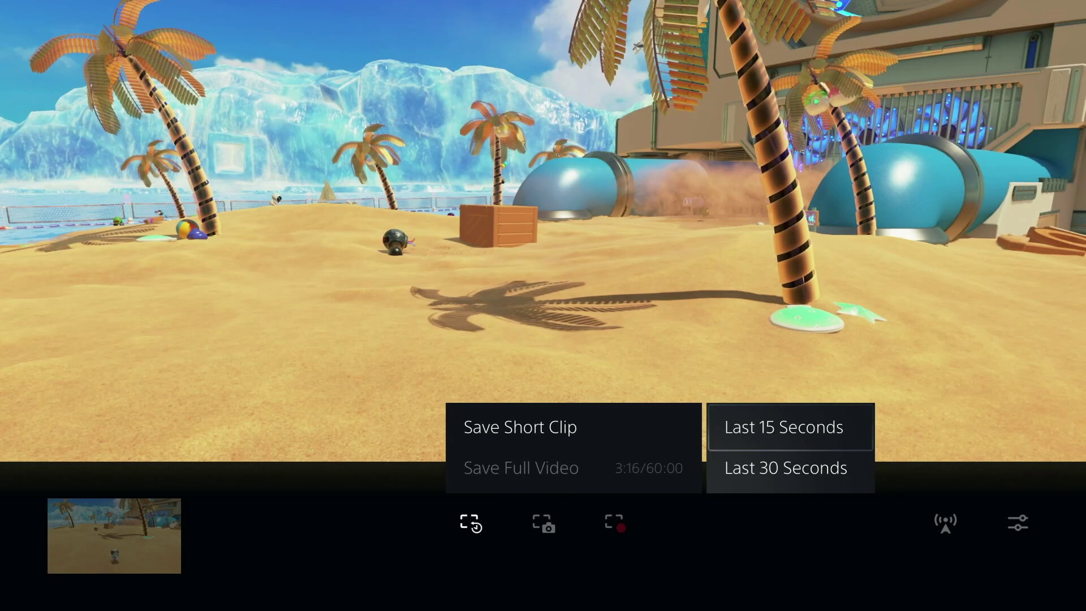
pyautogui.press('Escape')
pyautogui.press('Down')
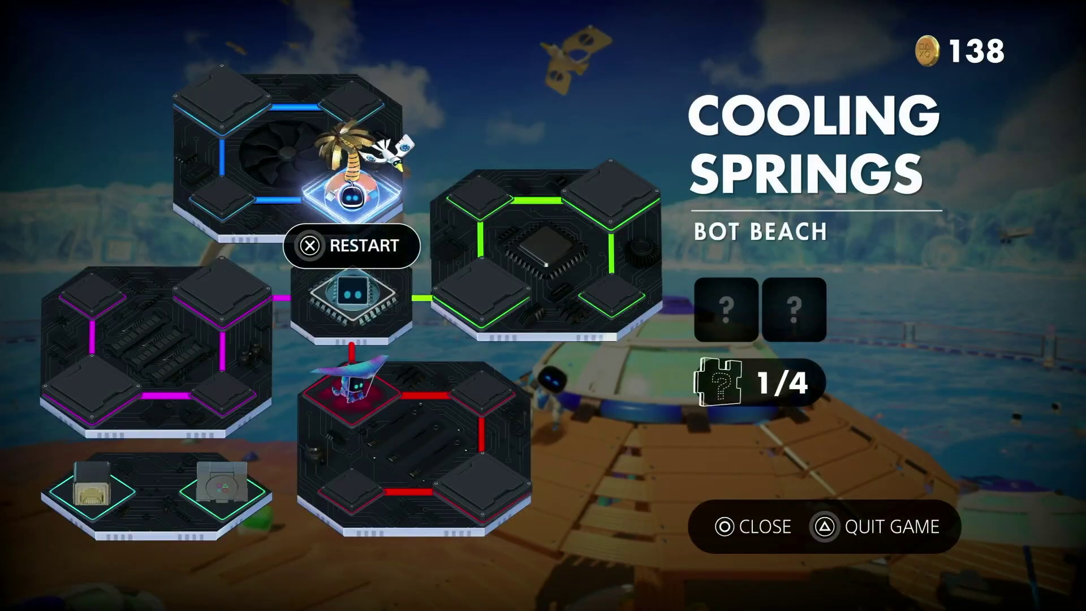
pyautogui.press('Escape')
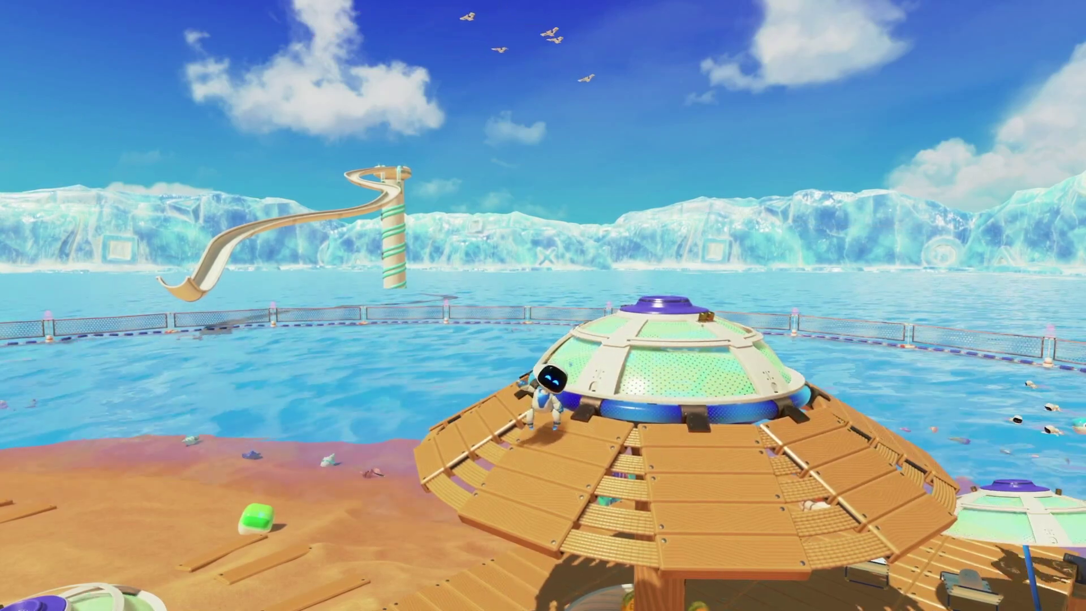
# Open the latest capture's Recently created panel, showing the 04:34 video first, and head to Media Gallery.
pyautogui.press('F12')
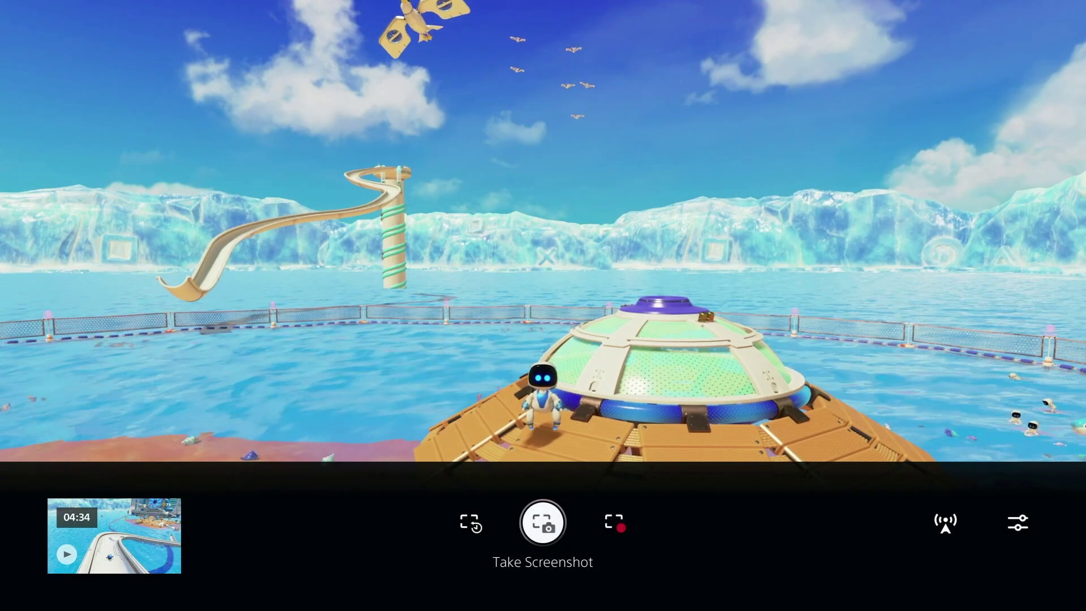
pyautogui.press('Left')
pyautogui.press('Left')
pyautogui.press('Return')
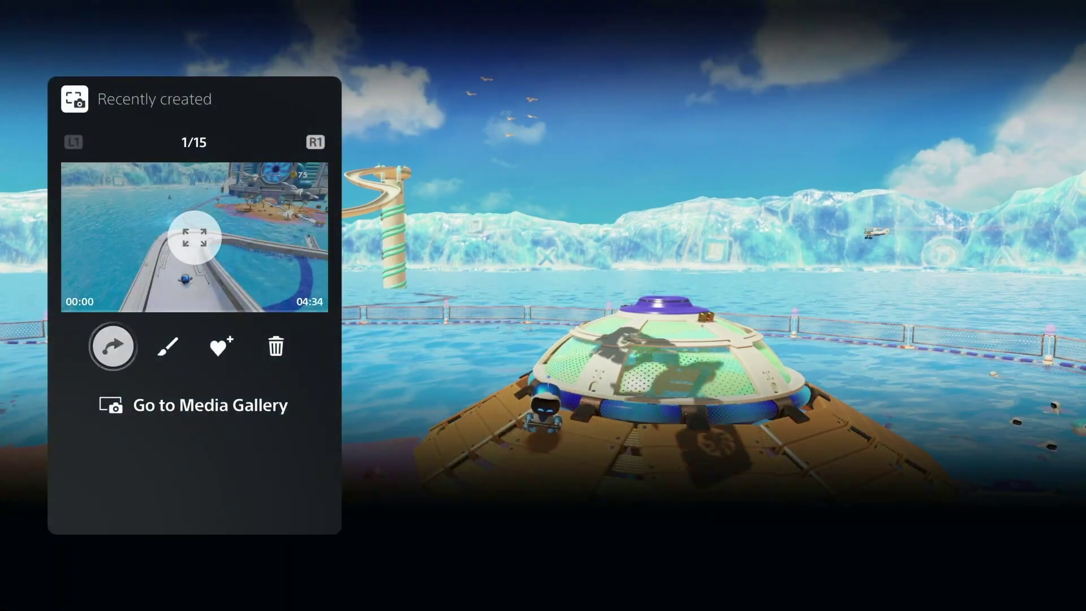
pyautogui.press('Down')
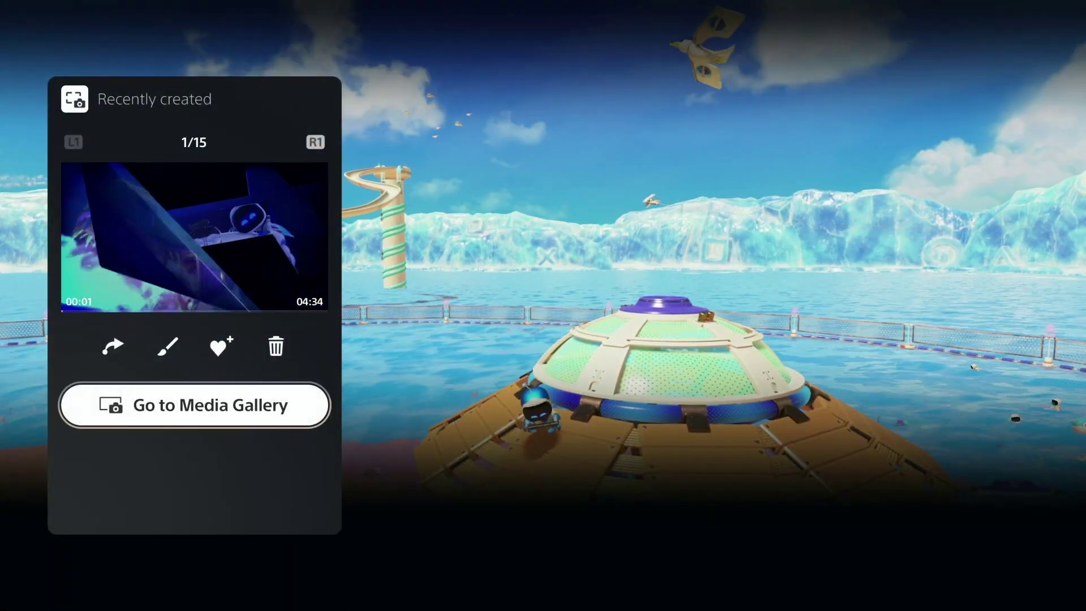
pyautogui.press('Return')
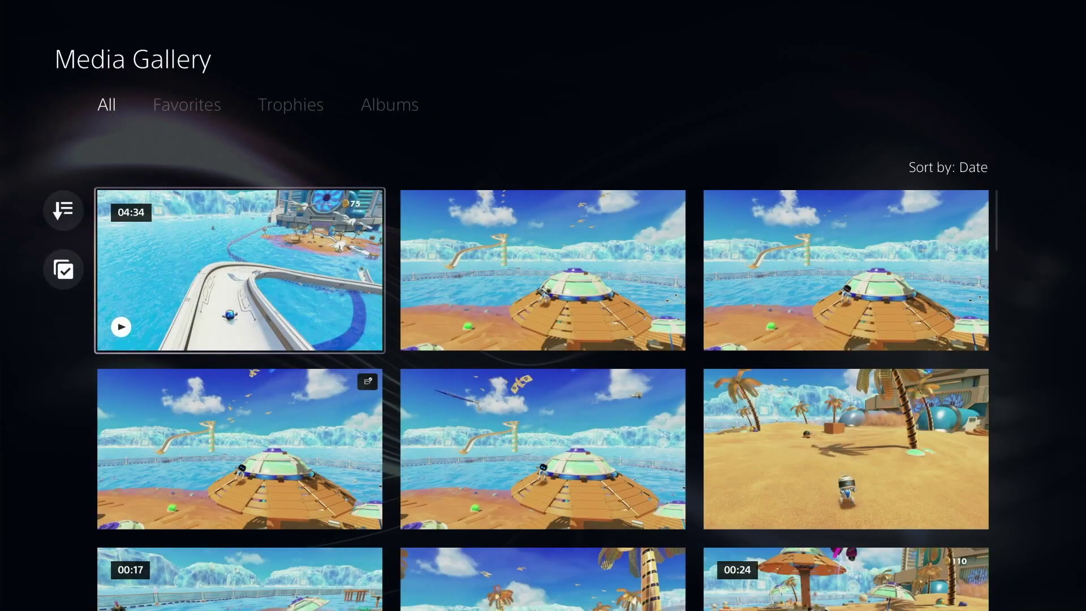
pyautogui.press('Left')
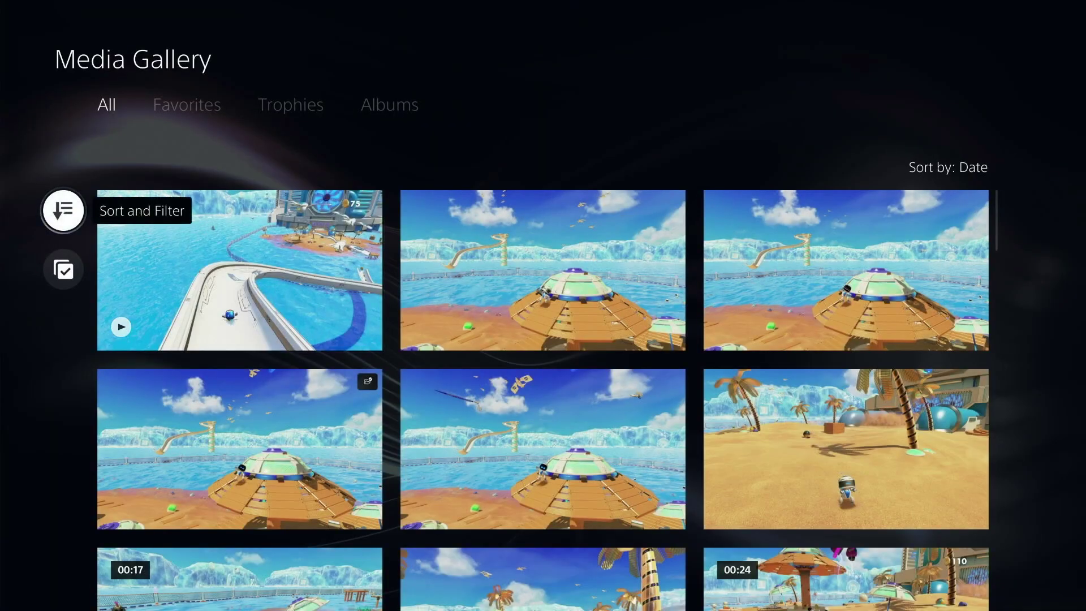
pyautogui.press('Return')
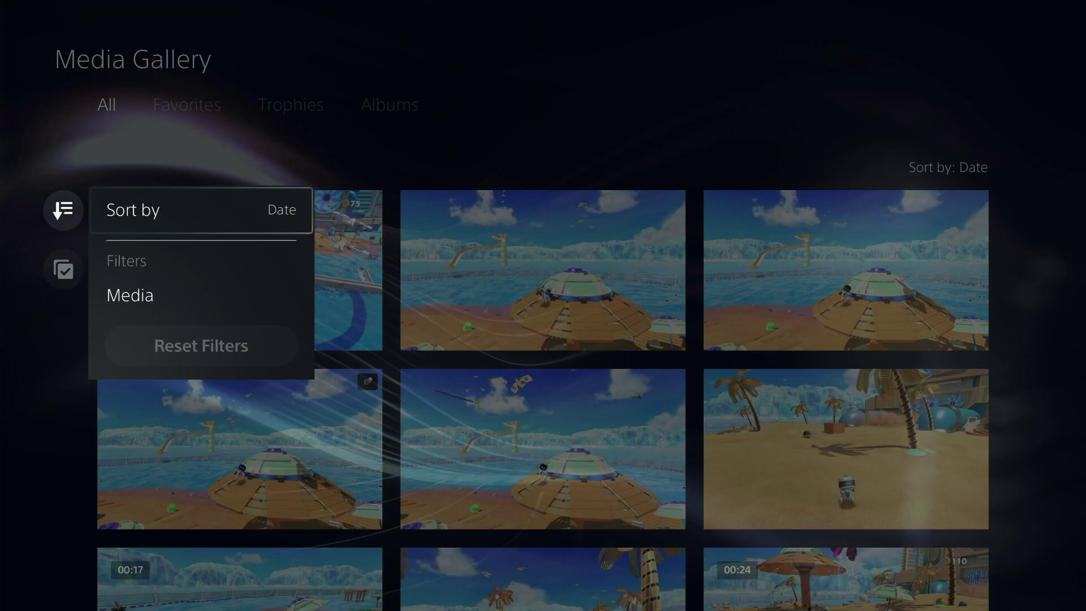
pyautogui.press('Escape')
pyautogui.press('Down')
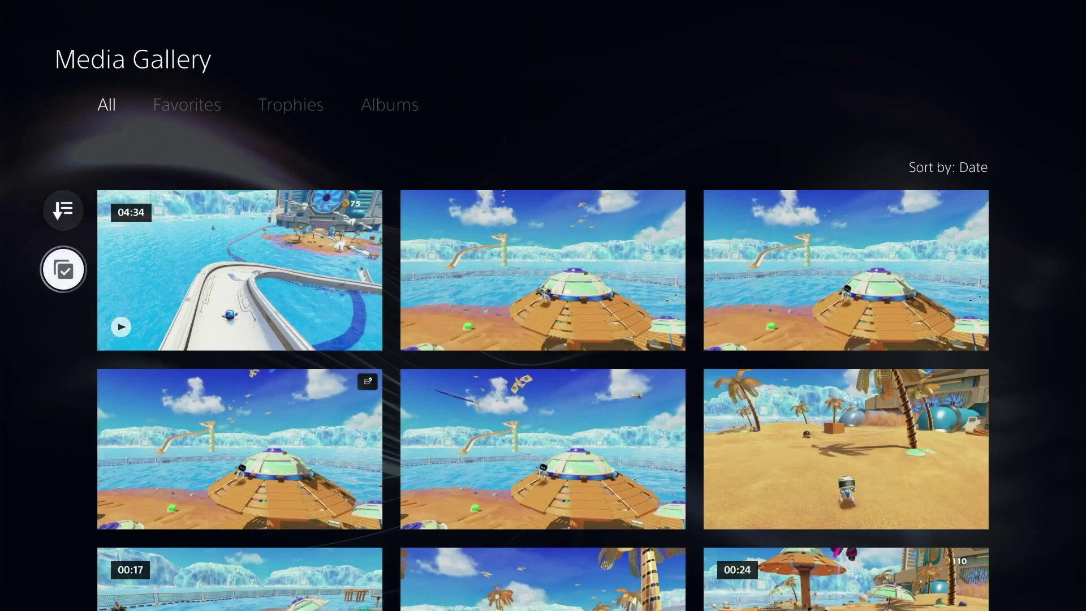
# Switch the gallery to selection mode and check the 00:17 clip.
pyautogui.press('Return')
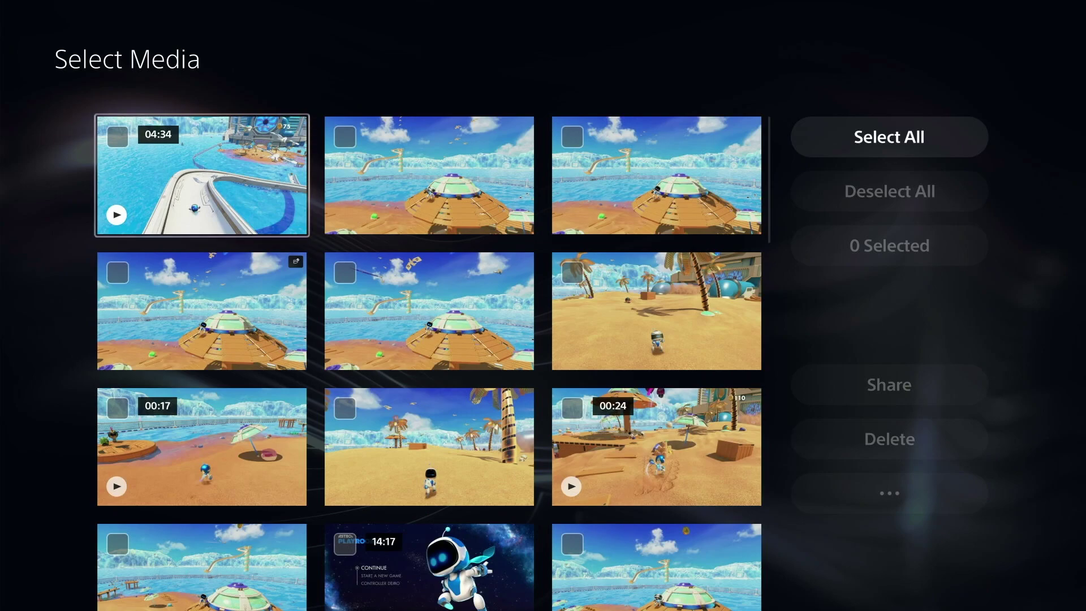
pyautogui.press('Right')
pyautogui.press('Left')
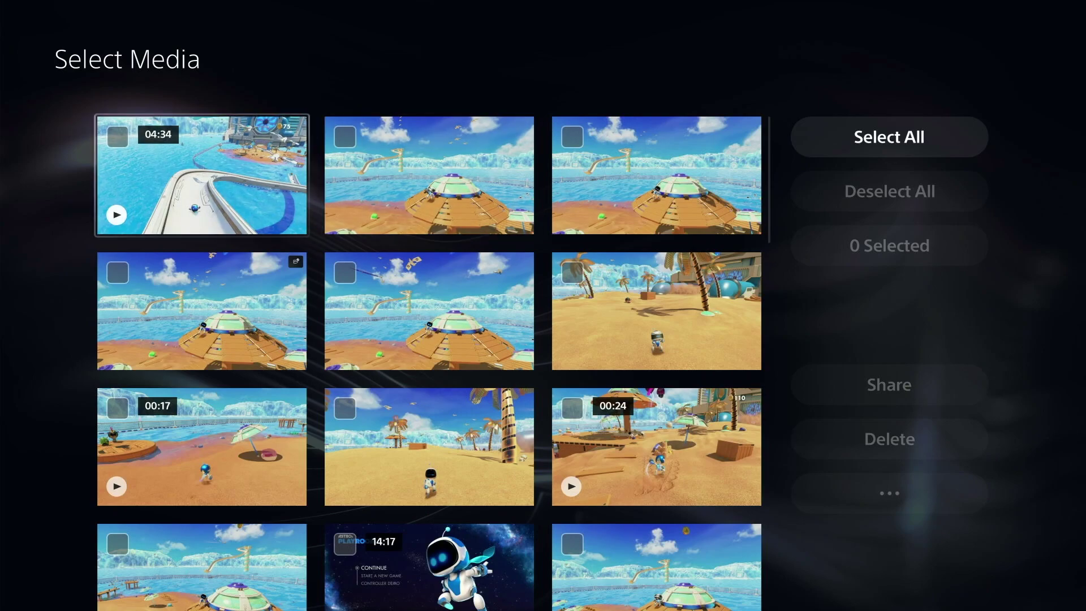
pyautogui.press('Down')
pyautogui.press('Down')
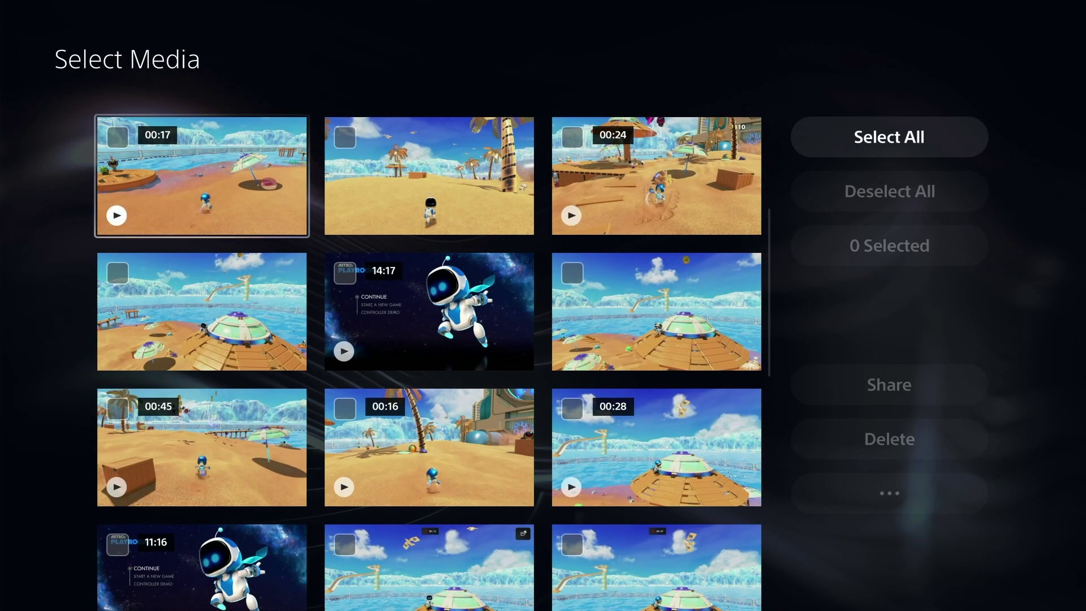
pyautogui.press('Return')
# Choose Copy to USB Drive for the selected clip from the more-actions menu.
pyautogui.press('Right')
pyautogui.press('Right')
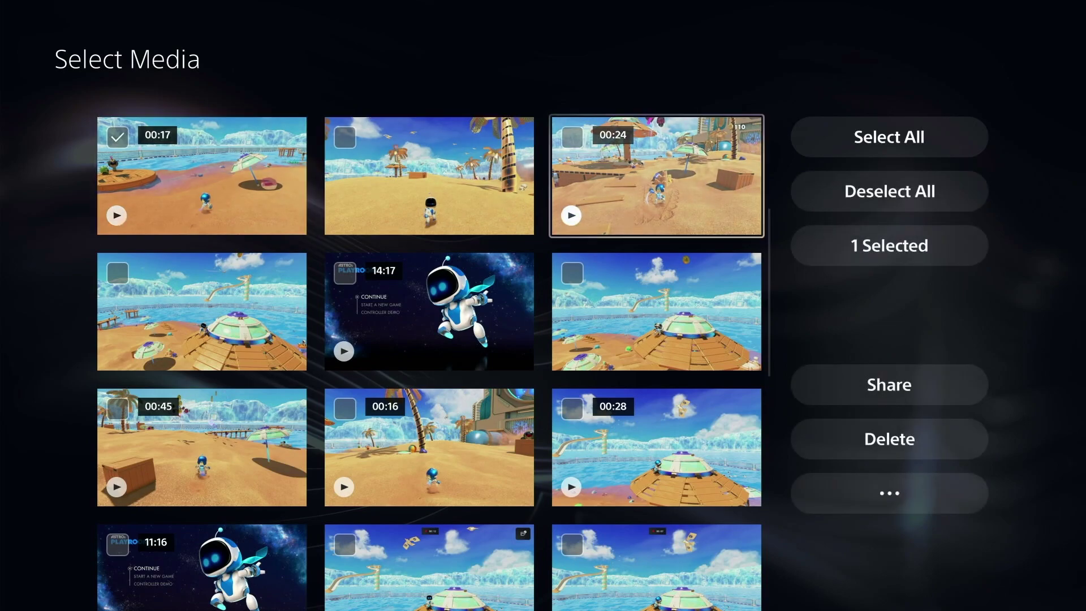
pyautogui.press('Right')
pyautogui.press('Down')
pyautogui.press('Down')
pyautogui.press('Down')
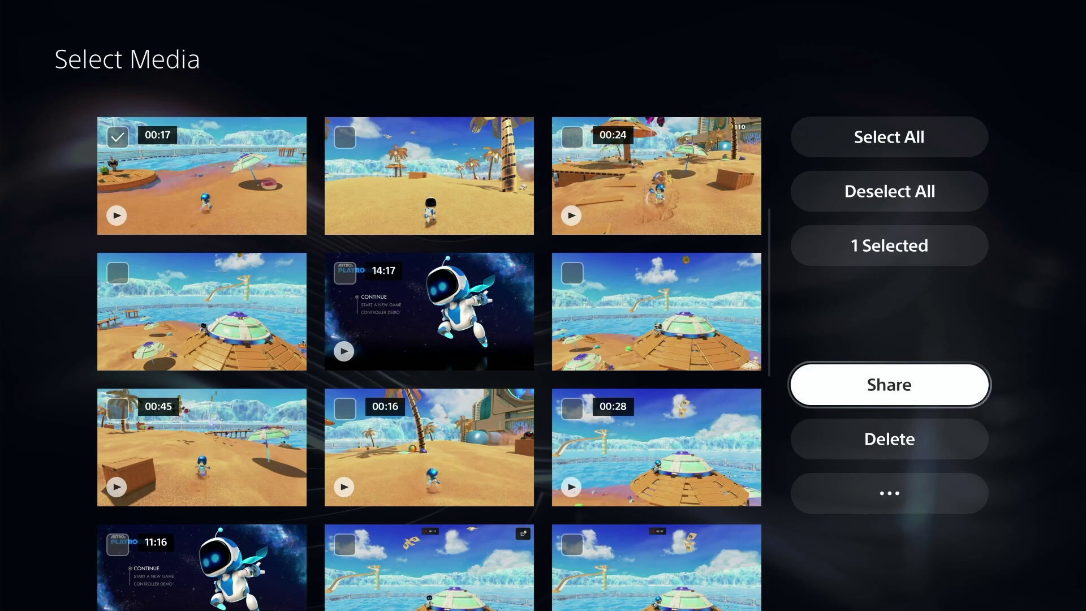
pyautogui.press('Down')
pyautogui.press('Down')
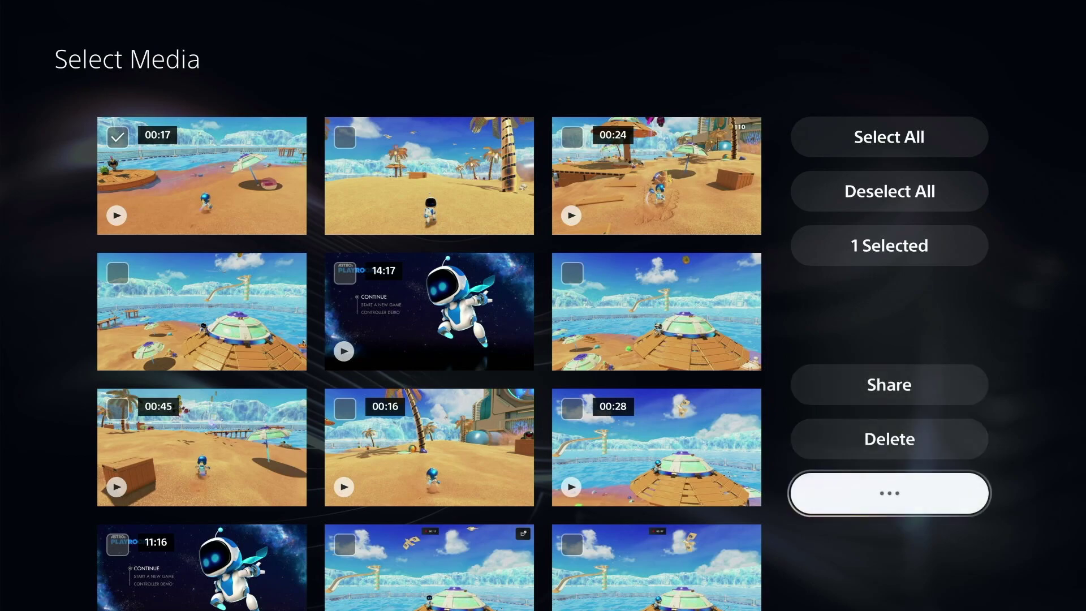
pyautogui.press('Return')
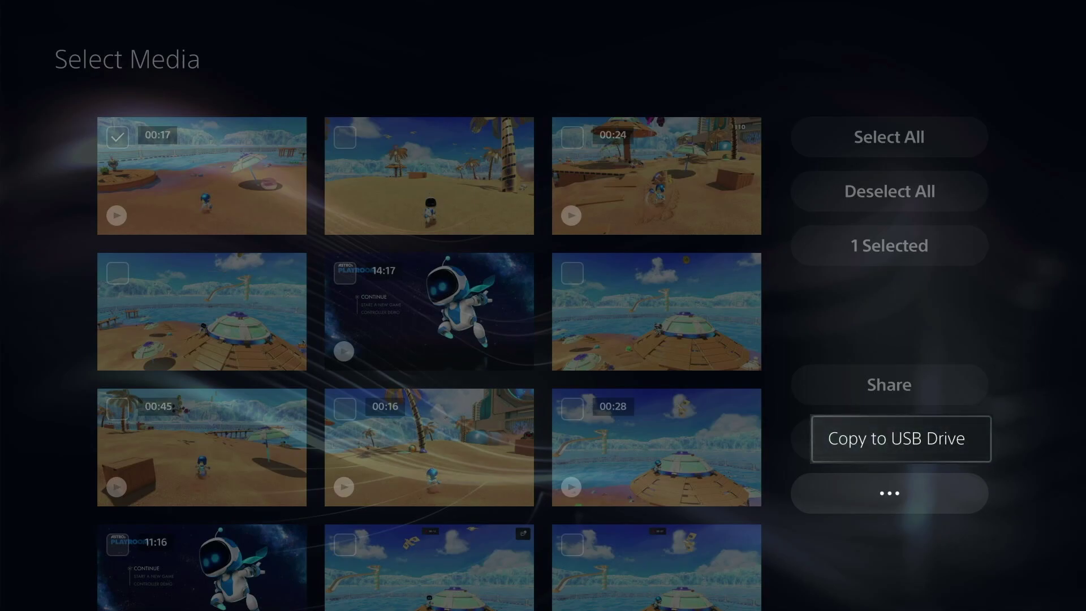
pyautogui.press('Escape')
pyautogui.press('Escape')
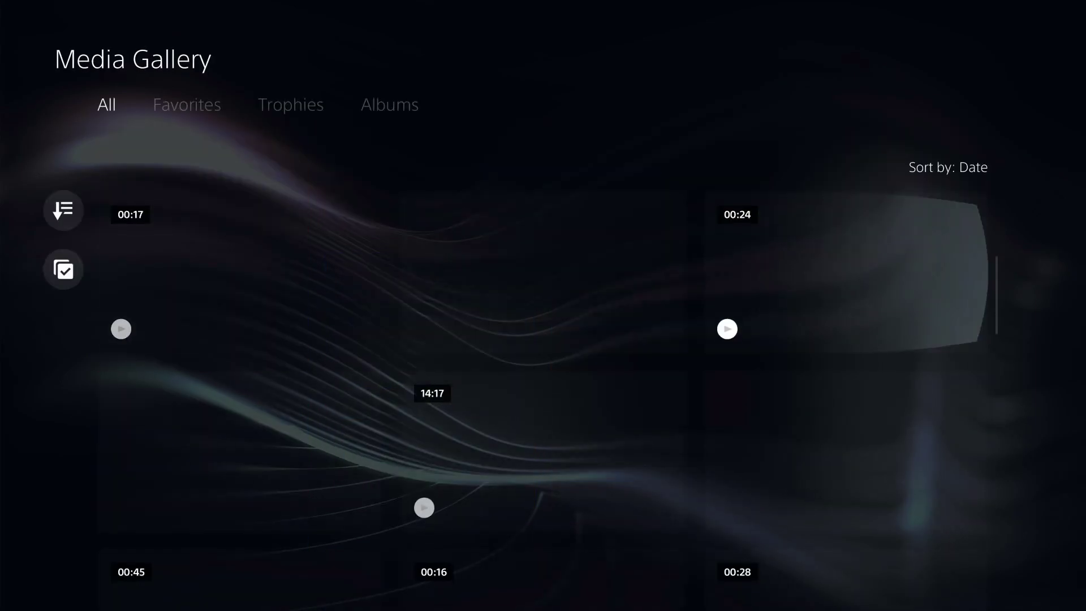
# Move to the All captures tab in the Media Gallery.
pyautogui.press('Up')
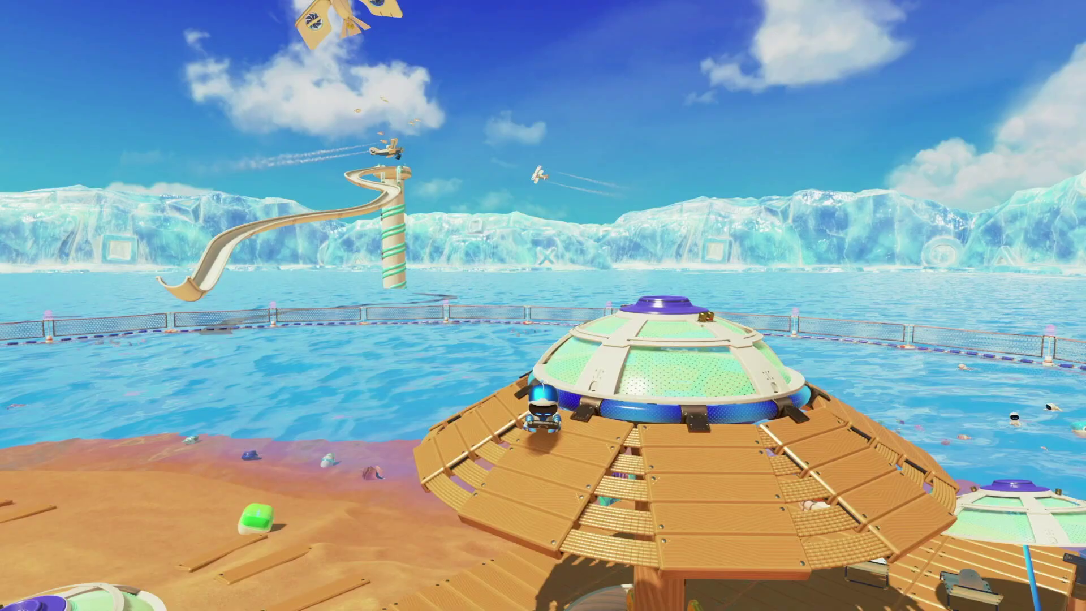